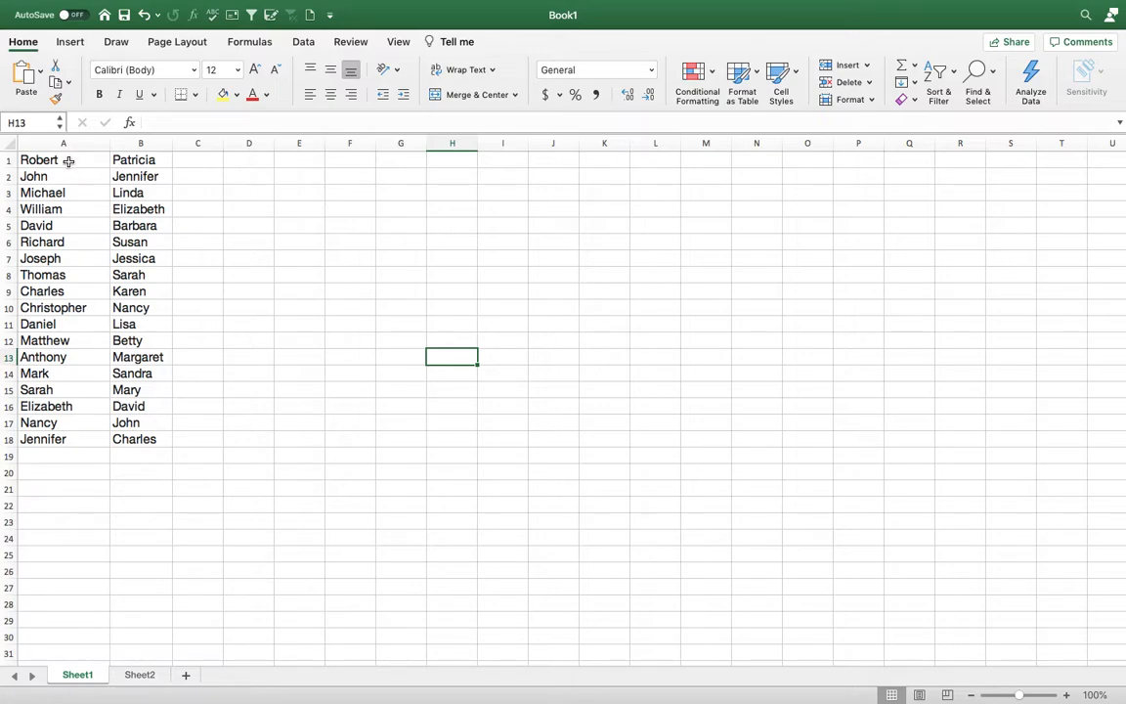
- Highlight duplicate values across A1:B18 with a Duplicate Values conditional formatting rule, using light red fill with dark red text
{"action": "left_click", "coordinate": [69, 160]}
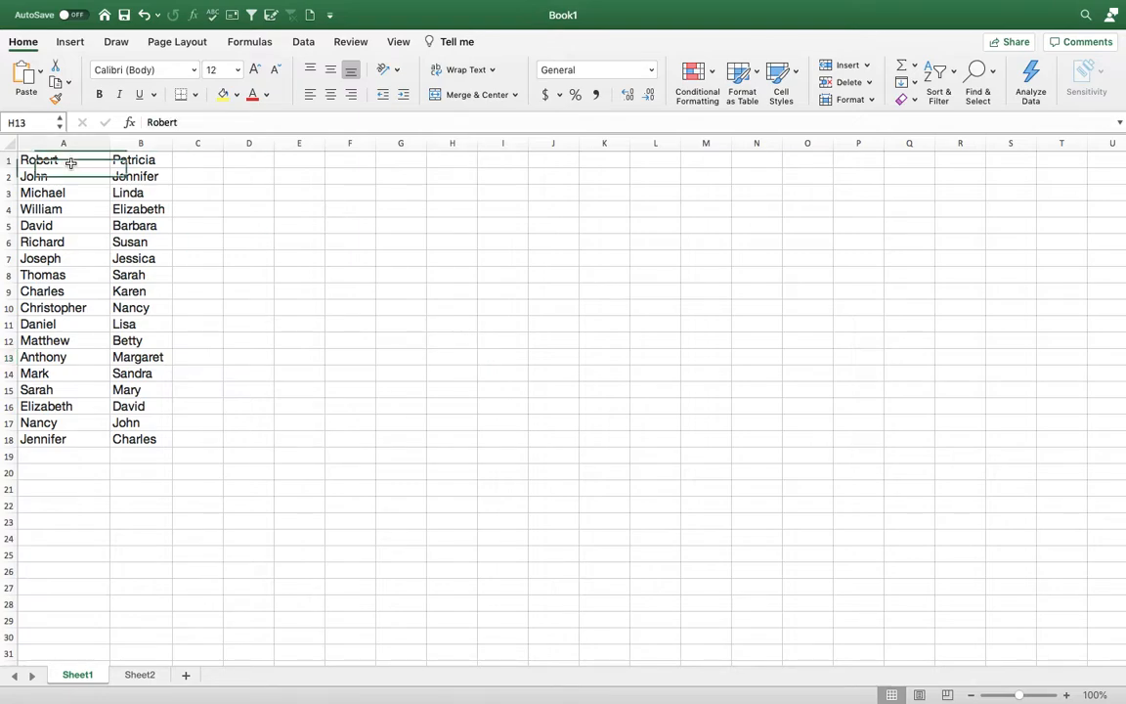
{"action": "left_click_drag", "start_coordinate": [103, 164], "coordinate": [135, 439]}
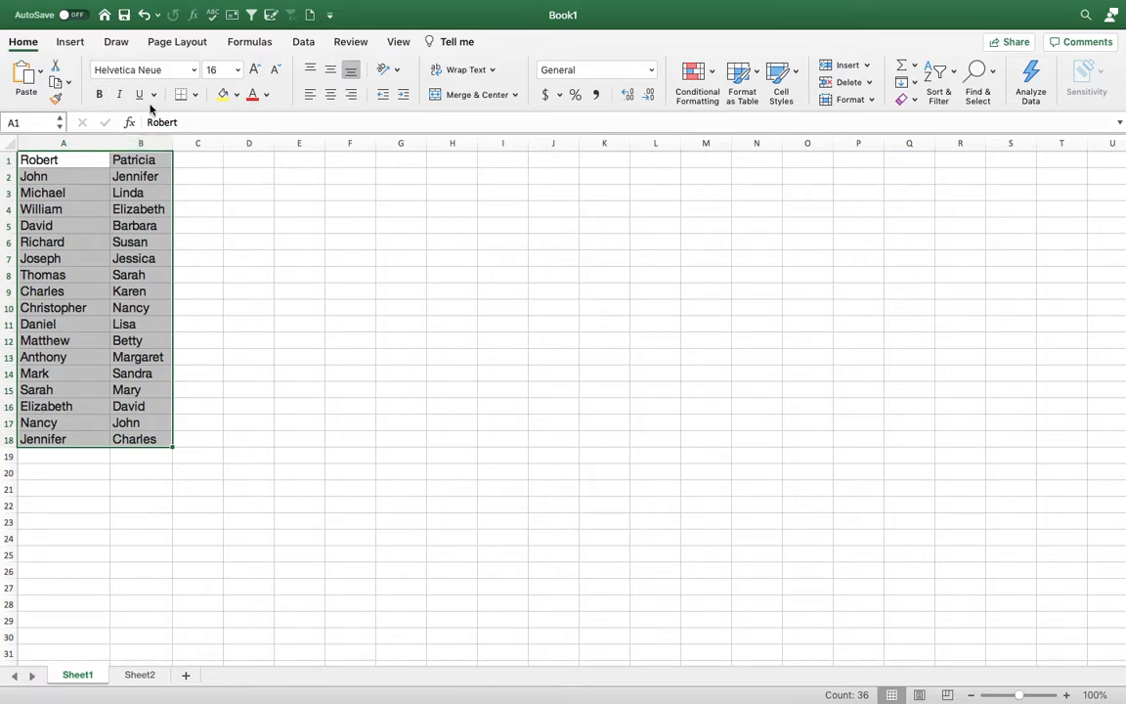
{"action": "left_click", "coordinate": [713, 76]}
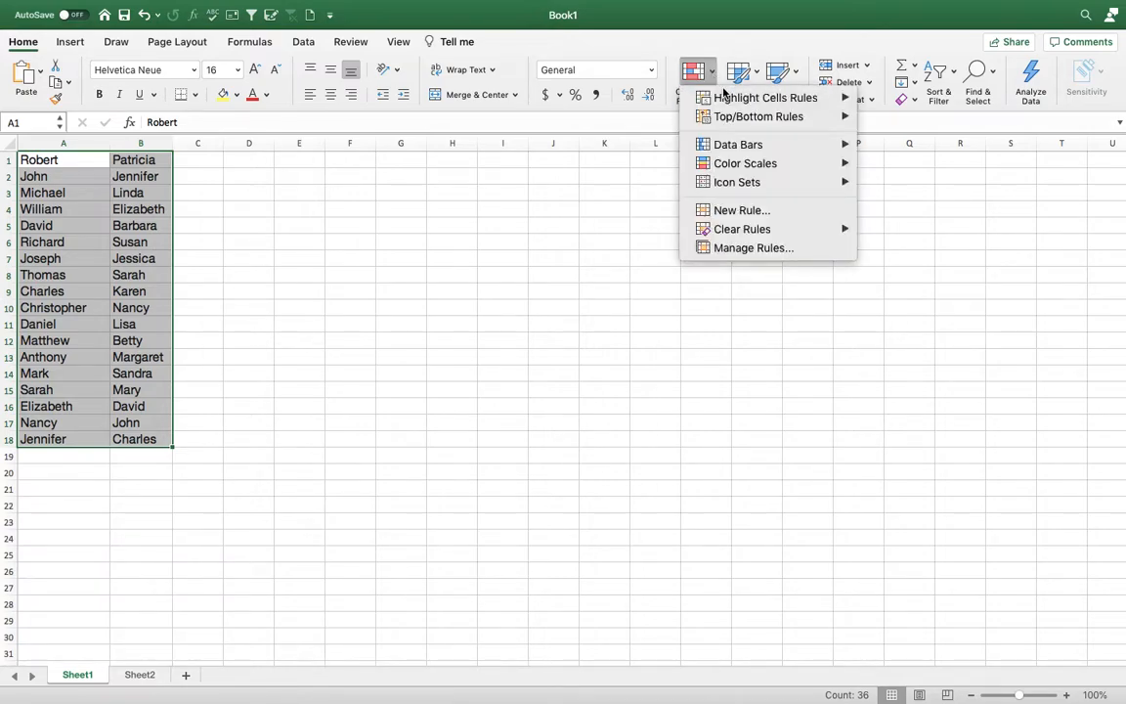
{"action": "mouse_move", "coordinate": [743, 99]}
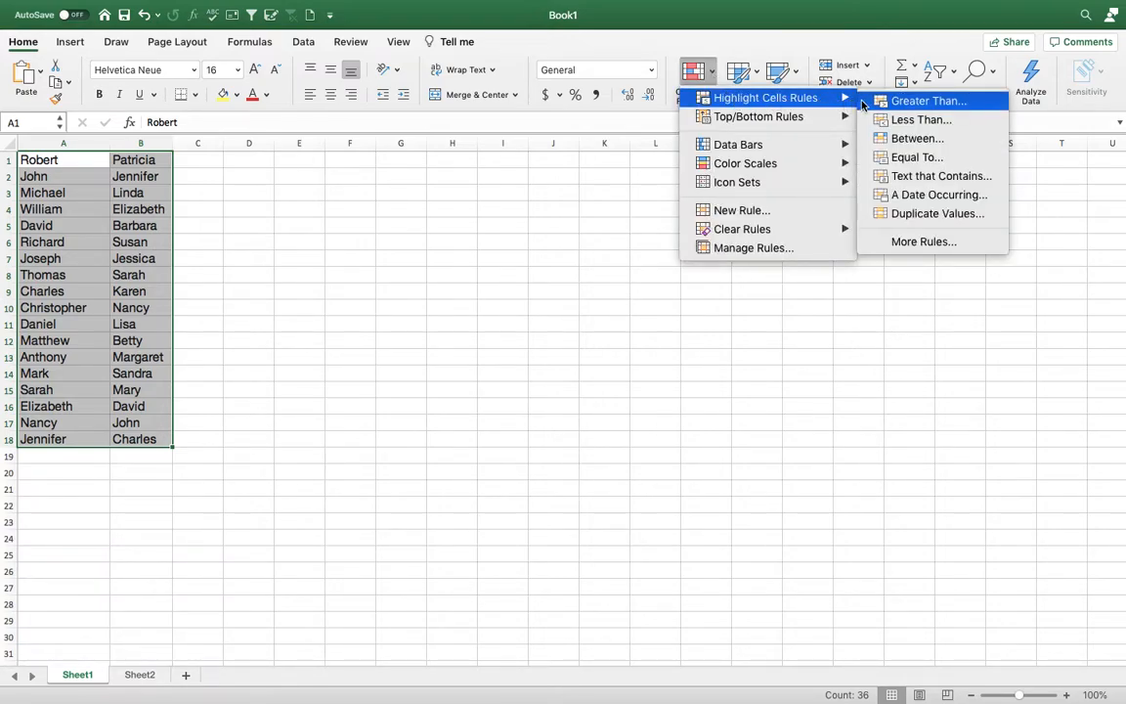
{"action": "left_click", "coordinate": [917, 213]}
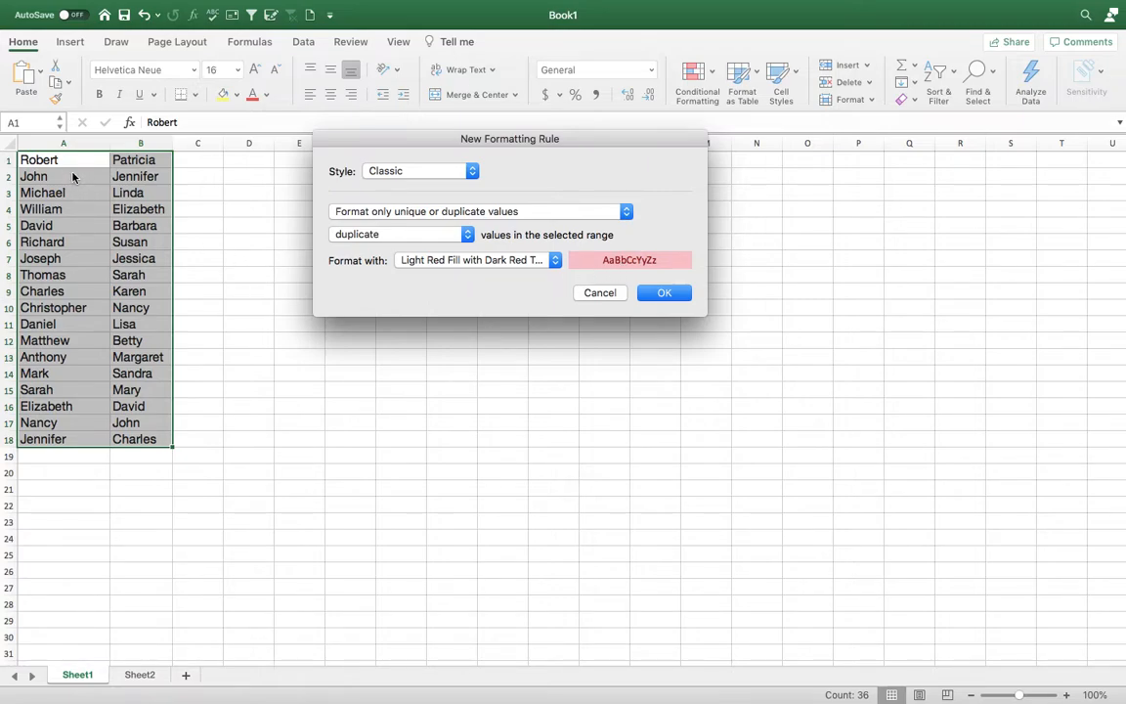
{"action": "left_click", "coordinate": [660, 296]}
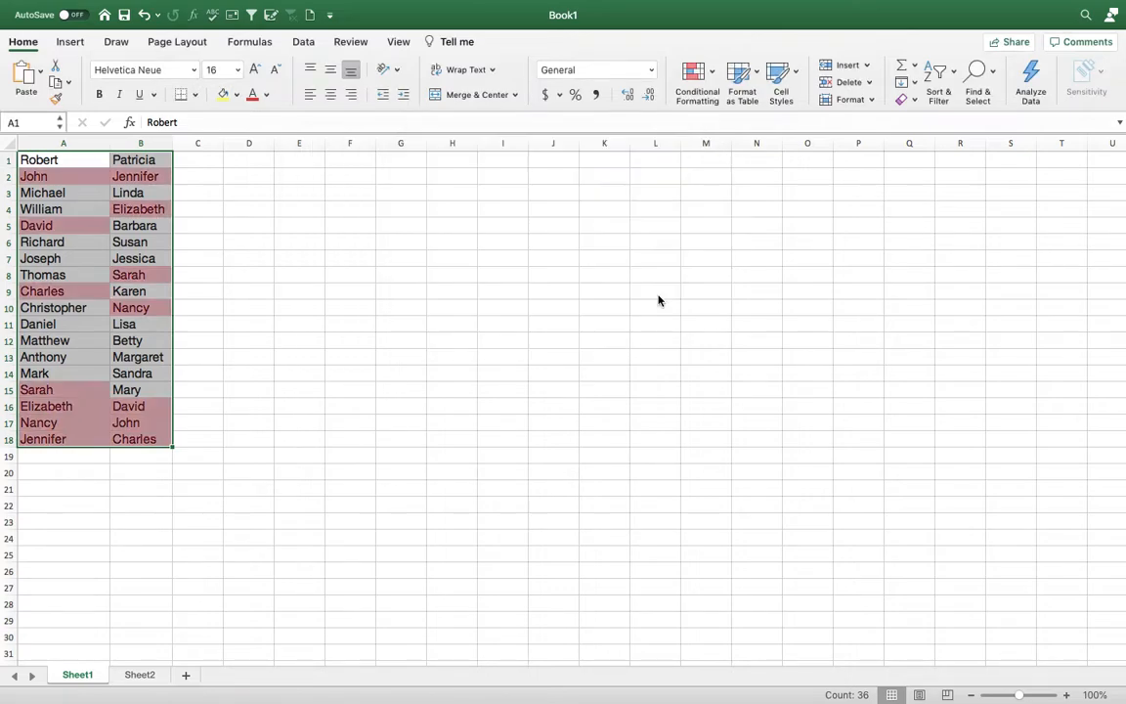
- Check the highlighted duplicate names in column A against their matches in column B
{"action": "left_click", "coordinate": [98, 184]}
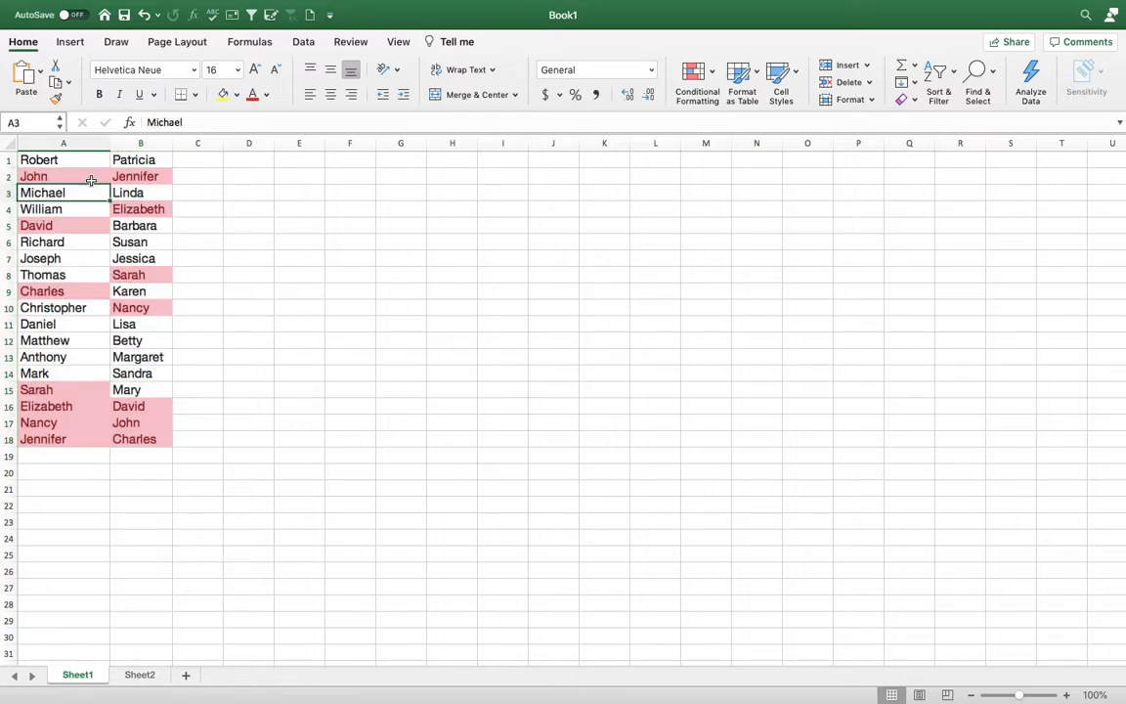
{"action": "left_click", "coordinate": [81, 176]}
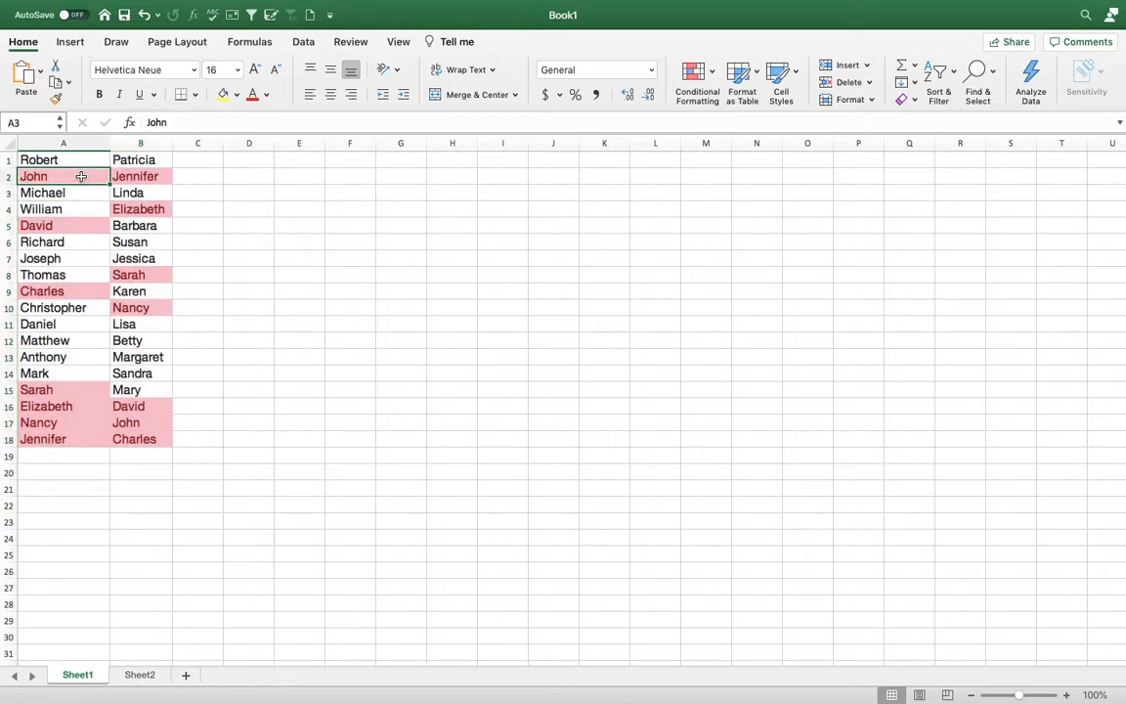
{"action": "left_click", "coordinate": [147, 417]}
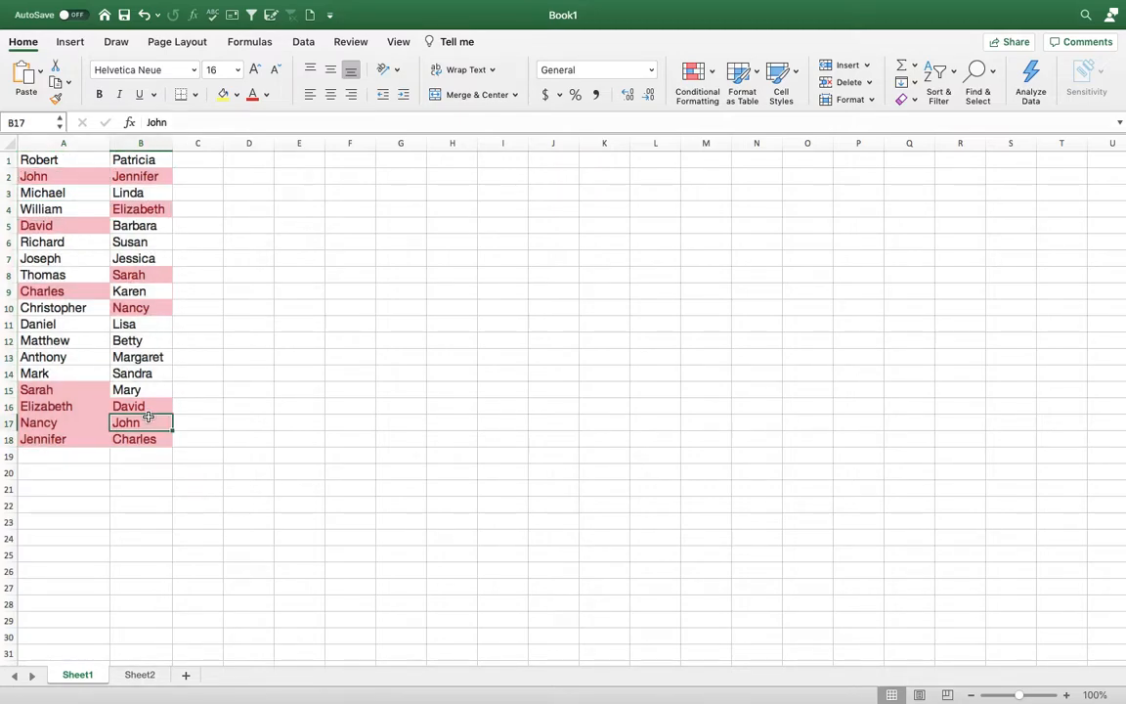
{"action": "left_click", "coordinate": [62, 225]}
{"action": "left_click", "coordinate": [142, 410]}
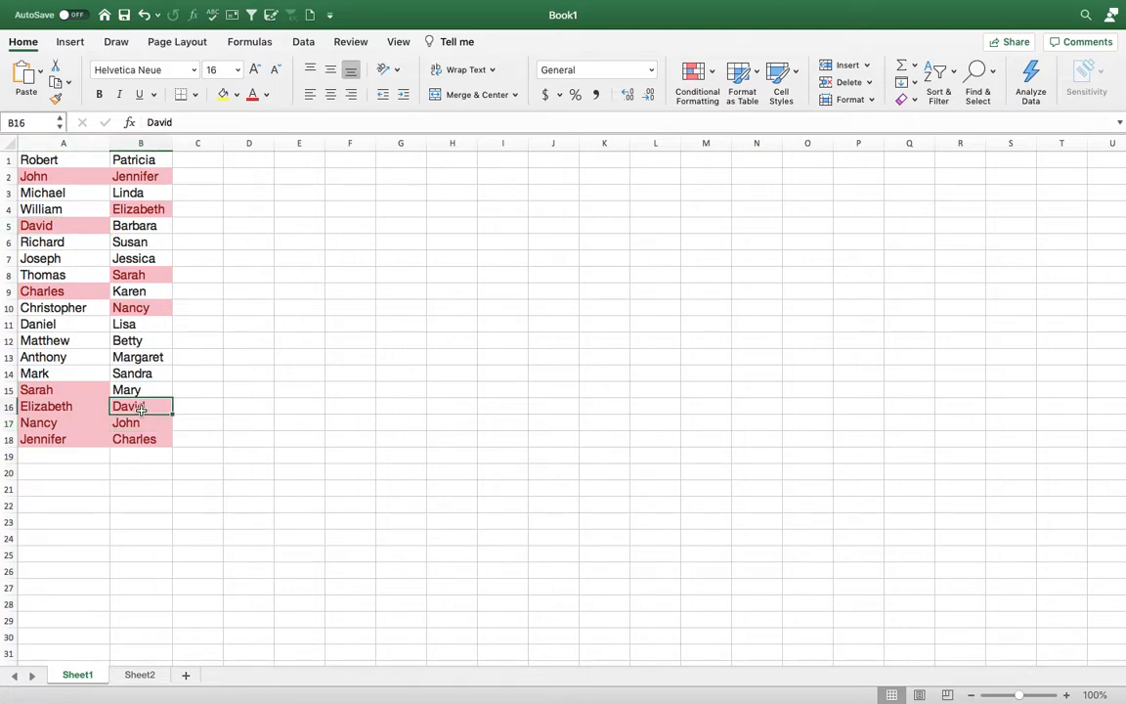
{"action": "left_click", "coordinate": [55, 437]}
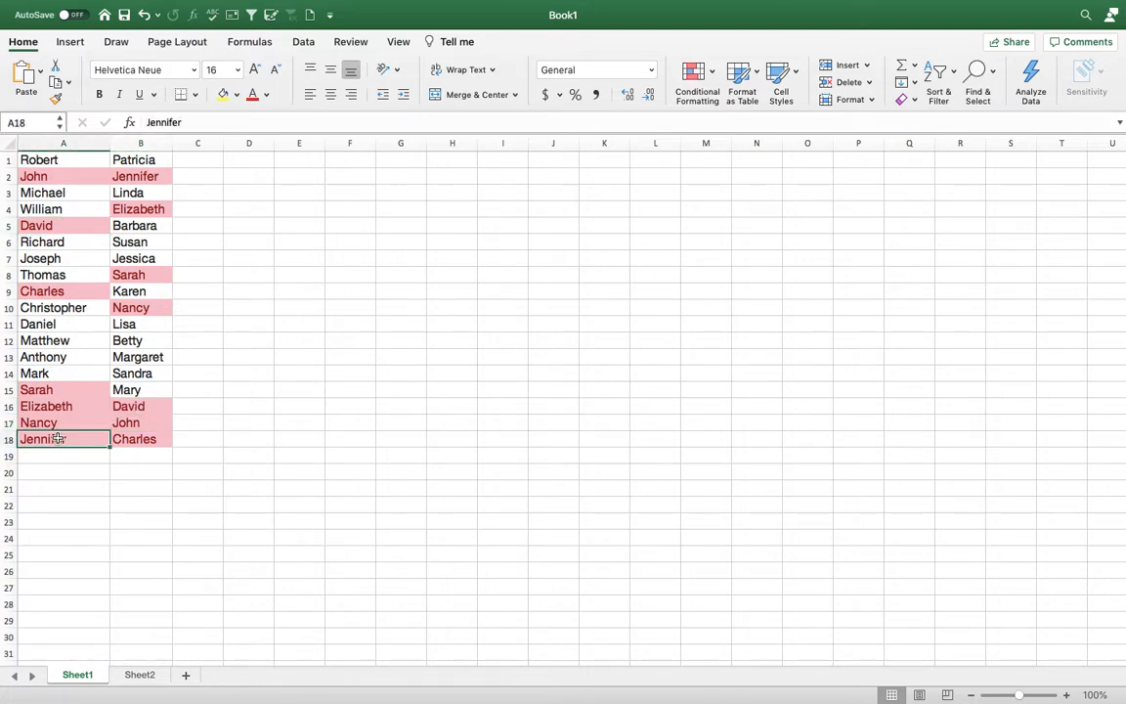
{"action": "left_click", "coordinate": [152, 175]}
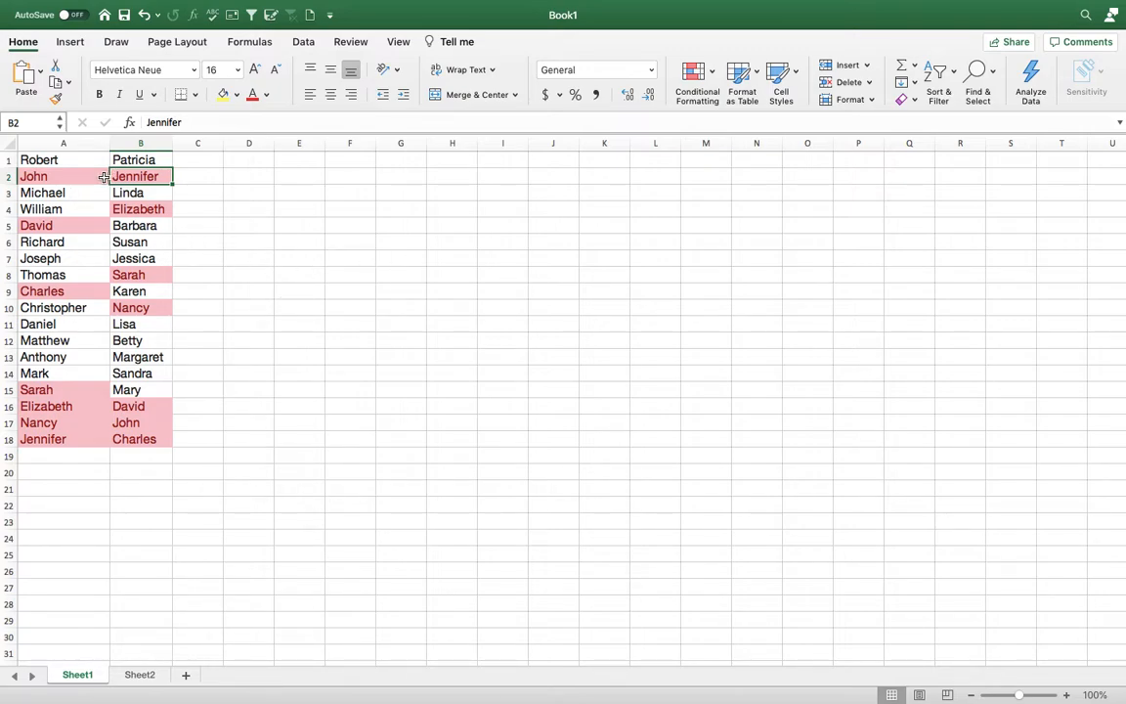
- Clear the duplicate-highlighting conditional formatting rules from the entire sheet
{"action": "left_click", "coordinate": [712, 77]}
{"action": "mouse_move", "coordinate": [779, 230]}
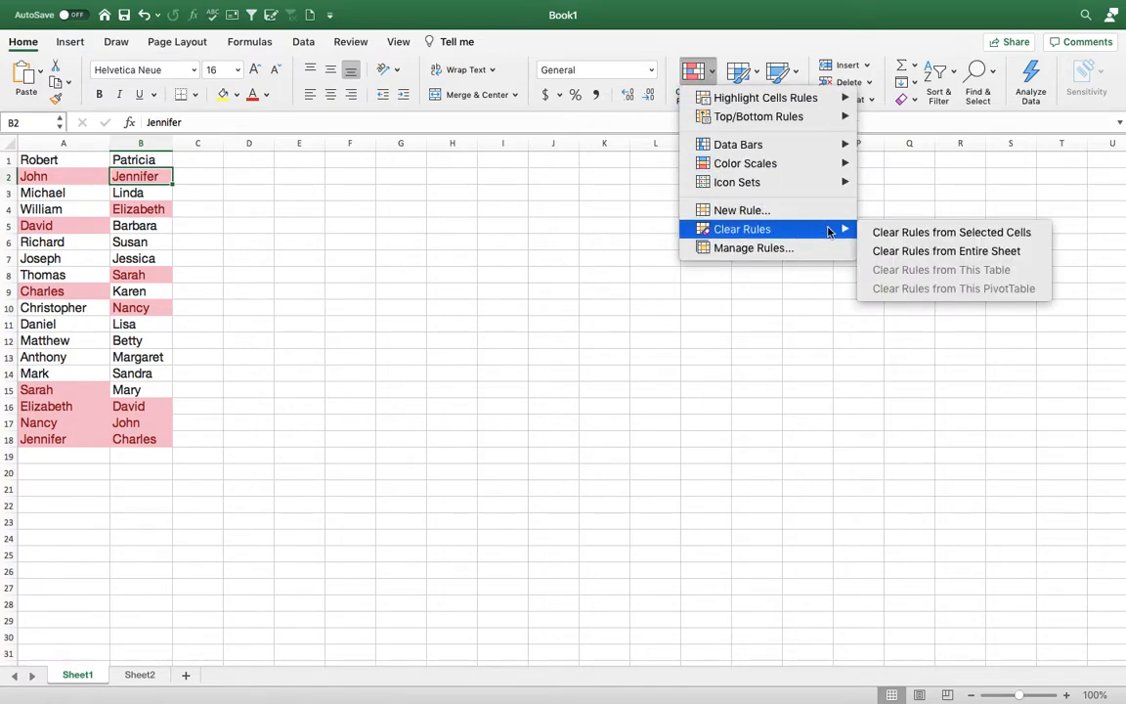
{"action": "left_click", "coordinate": [910, 252]}
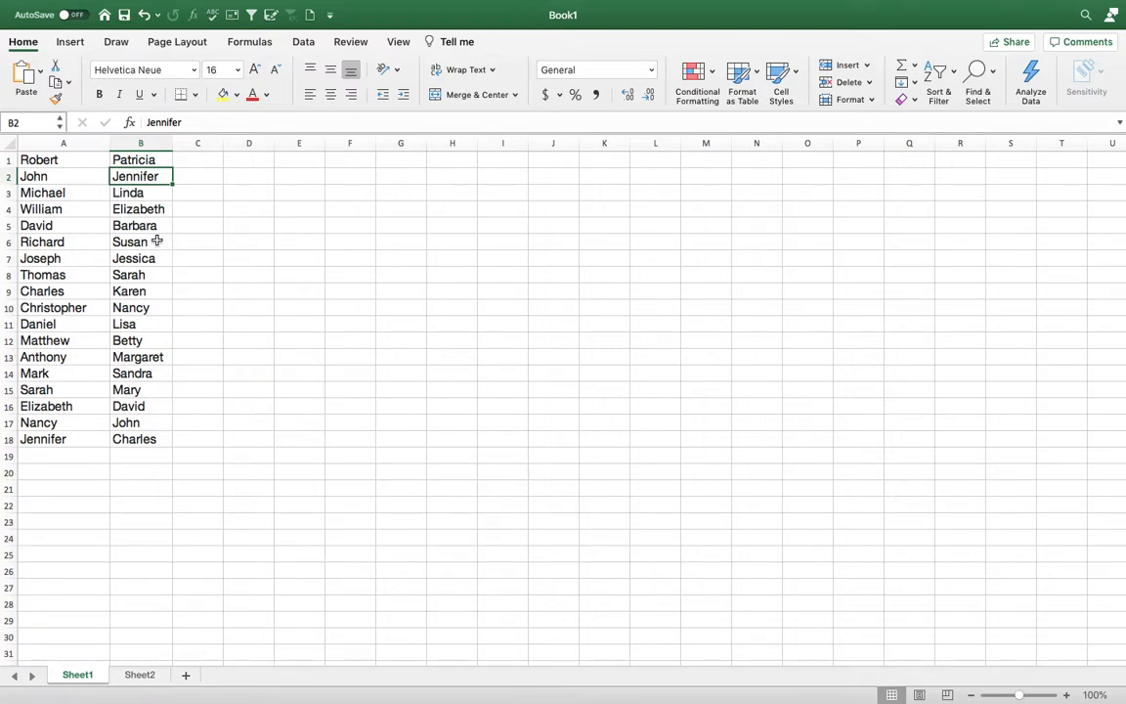
- Create a new Classic conditional formatting rule for cell A3 that uses a formula to determine which cells to format
{"action": "left_click", "coordinate": [88, 199]}
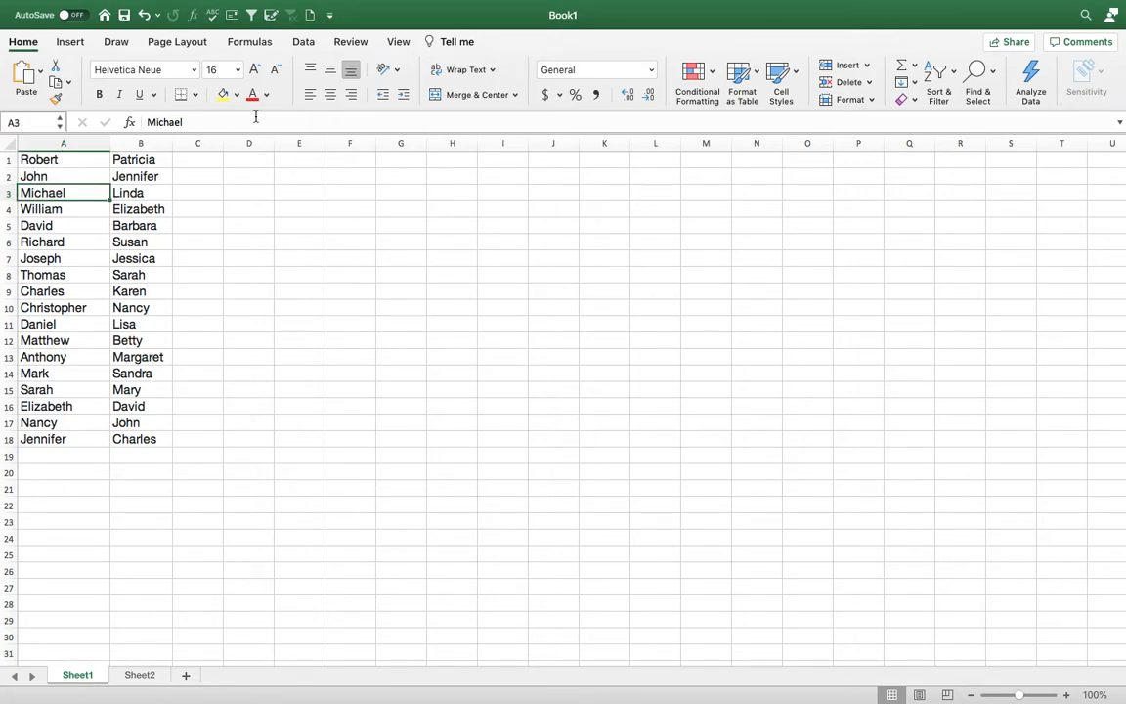
{"action": "left_click", "coordinate": [715, 74]}
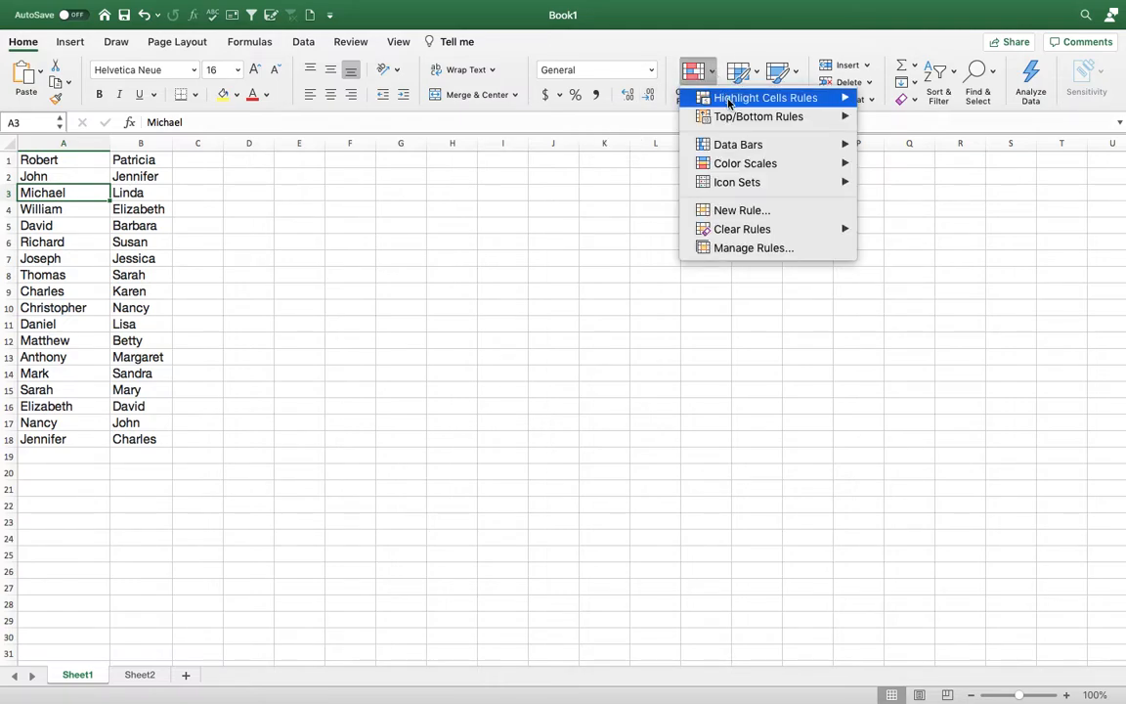
{"action": "left_click", "coordinate": [742, 212]}
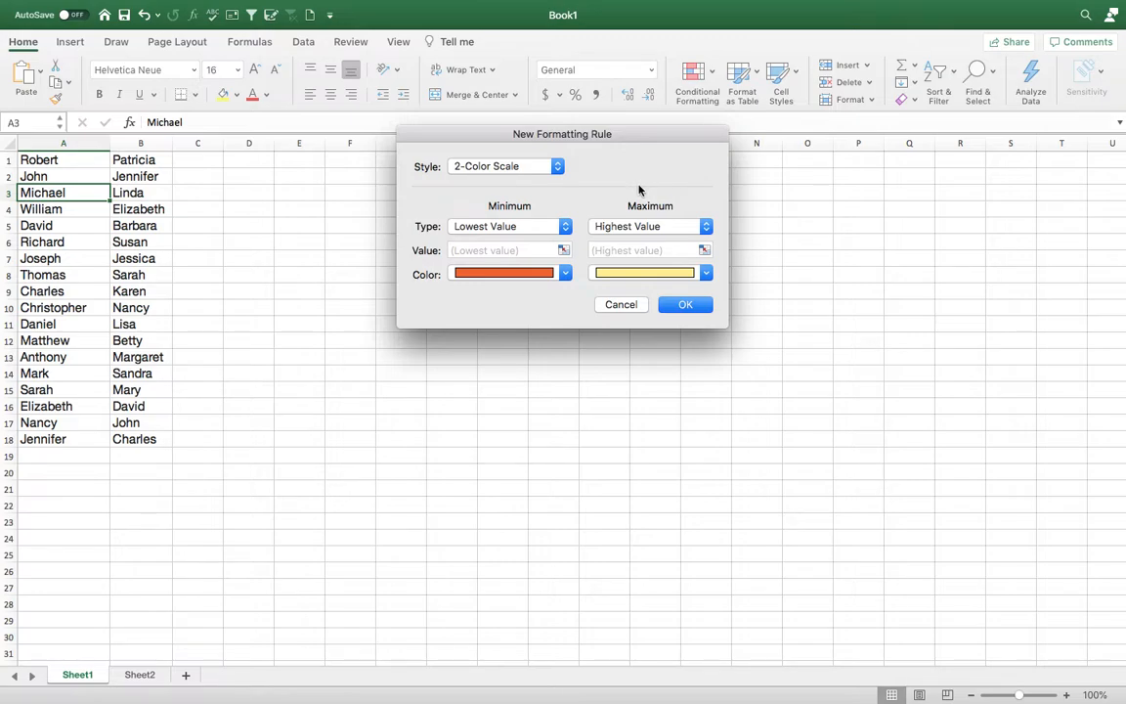
{"action": "left_click", "coordinate": [557, 167]}
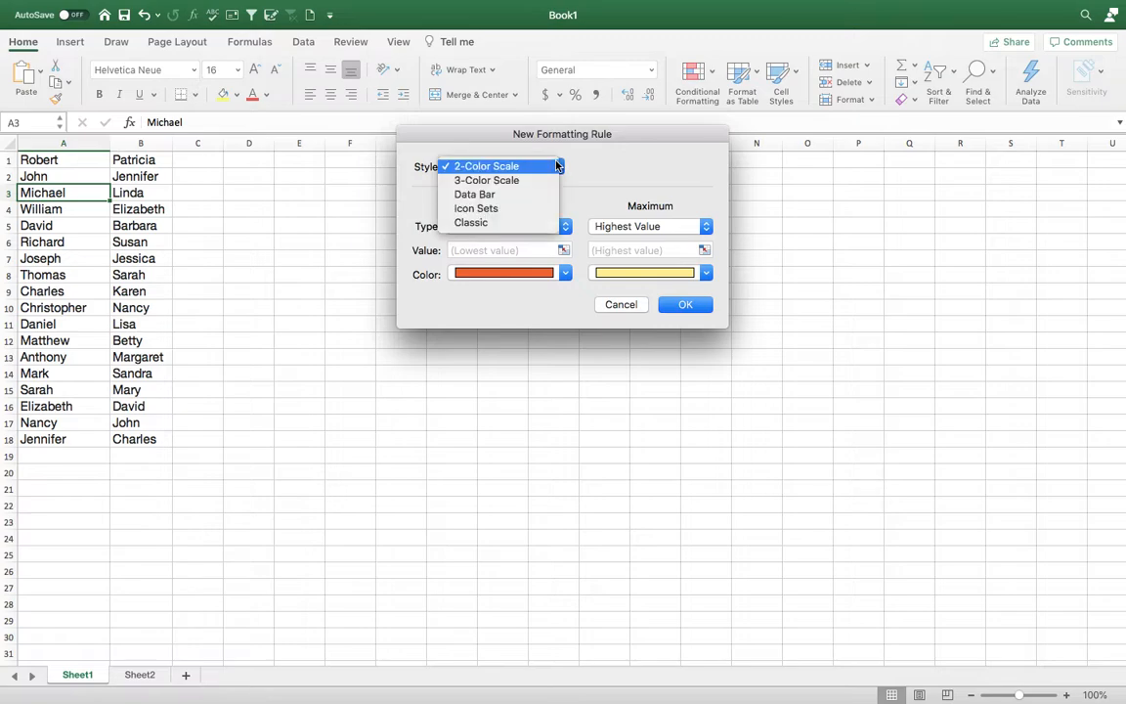
{"action": "left_click", "coordinate": [500, 224]}
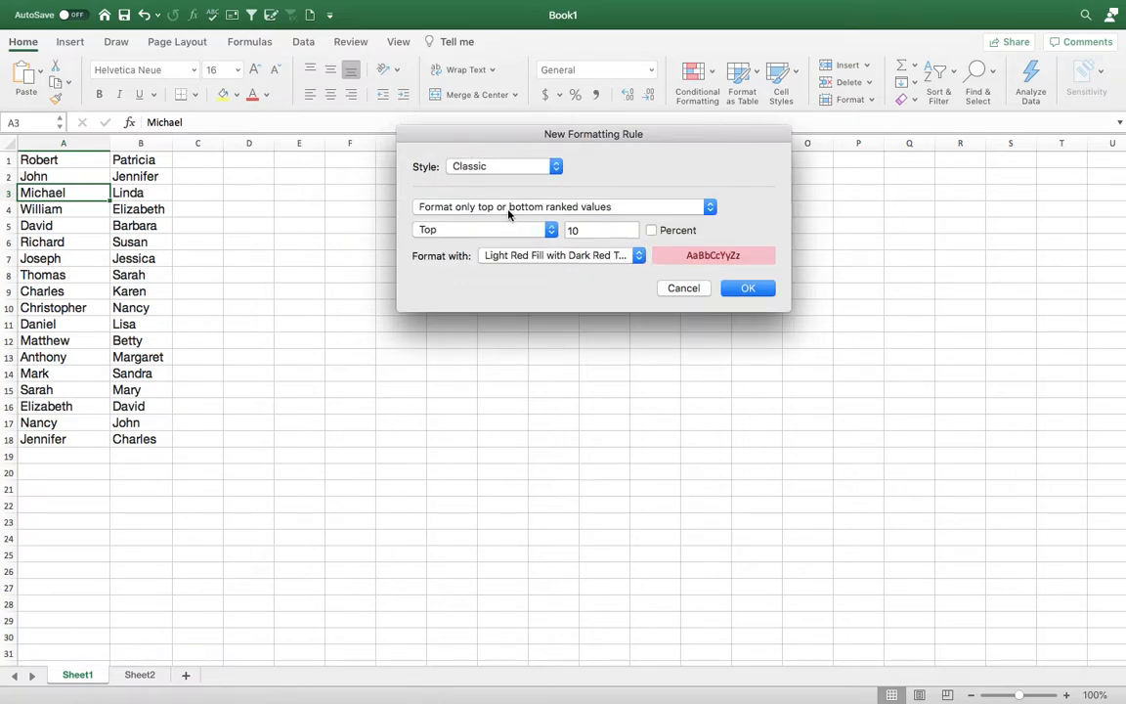
{"action": "left_click", "coordinate": [508, 211]}
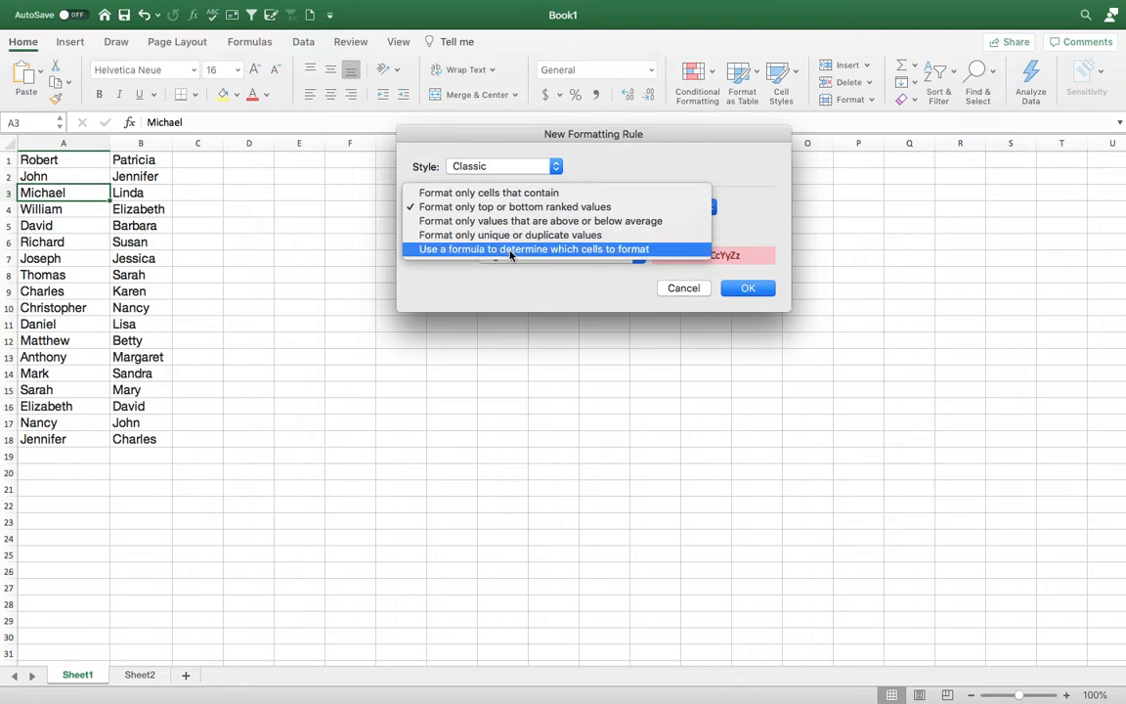
{"action": "left_click", "coordinate": [510, 250]}
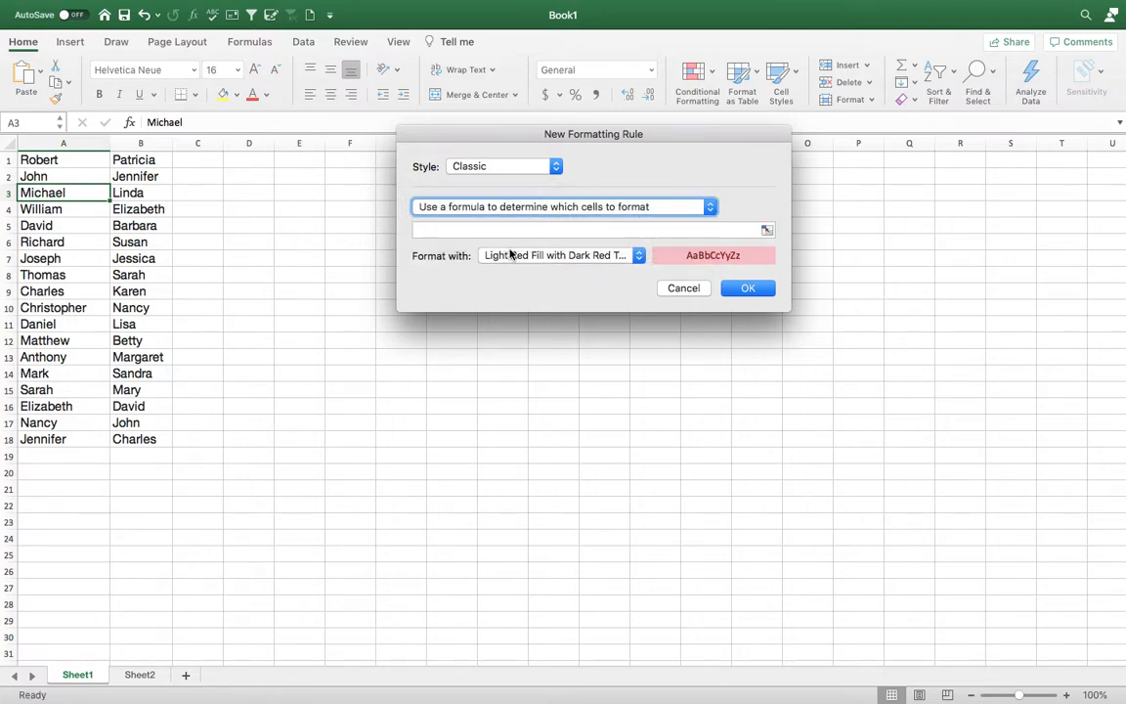
- Enter the rule formula =countif(B1:B18,A1)=0 and apply it with light red fill and dark red text
{"action": "left_click", "coordinate": [501, 231]}
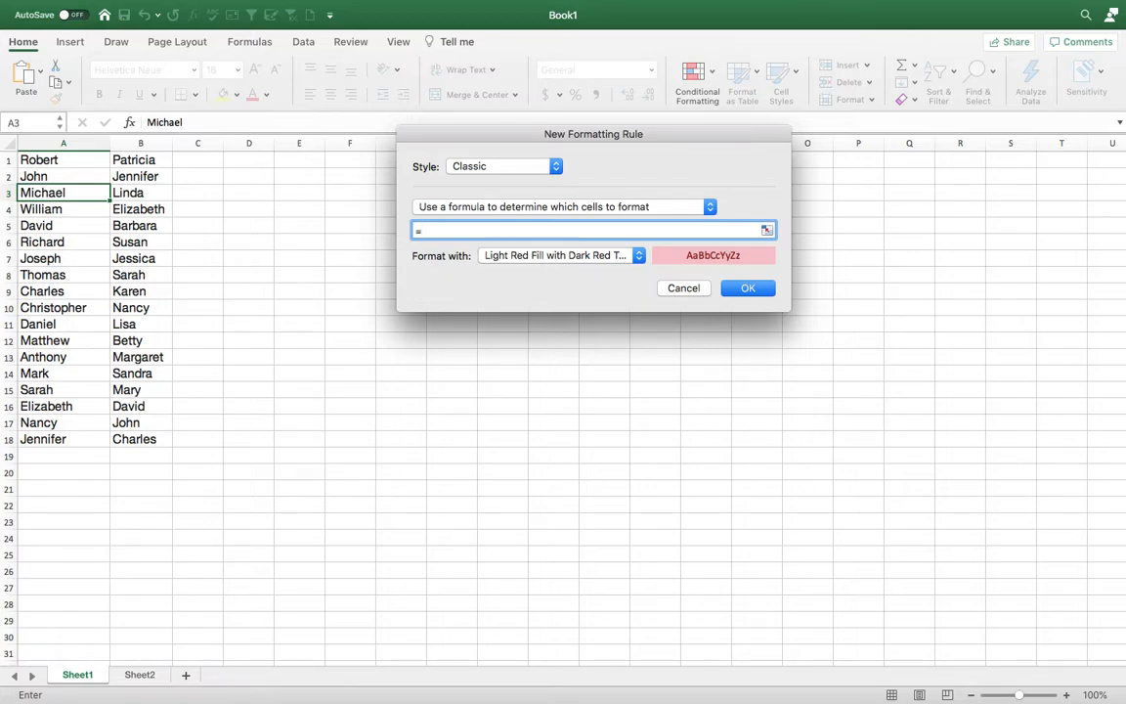
{"action": "type", "text": "countif("}
{"action": "type", "text": "B"}
{"action": "type", "text": "1:B18,A1"}
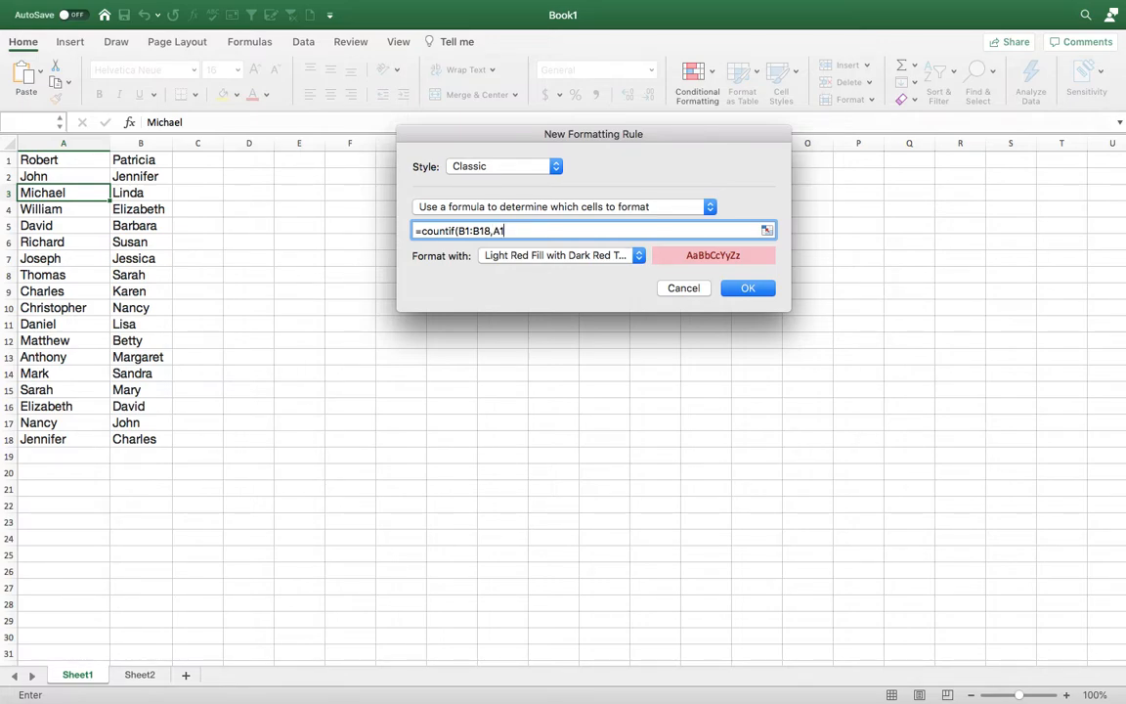
{"action": "type", "text": ")=0"}
{"action": "left_click", "coordinate": [745, 287]}
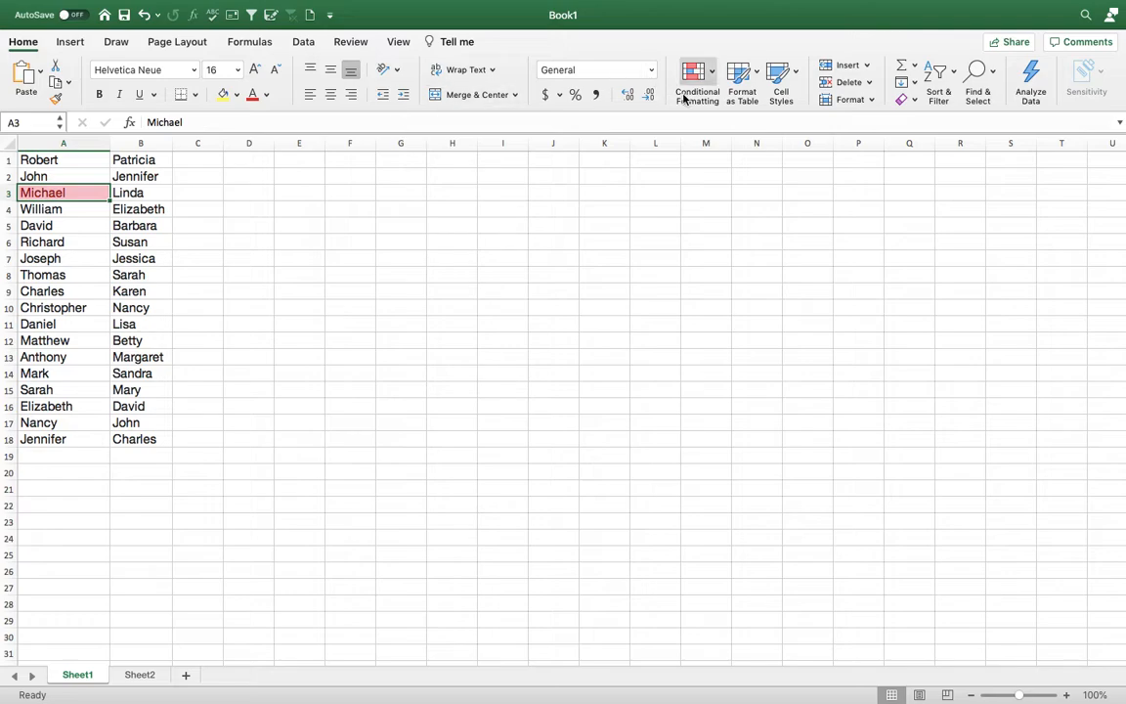
- Clear the formula-based conditional formatting from the entire sheet
{"action": "left_click", "coordinate": [711, 76]}
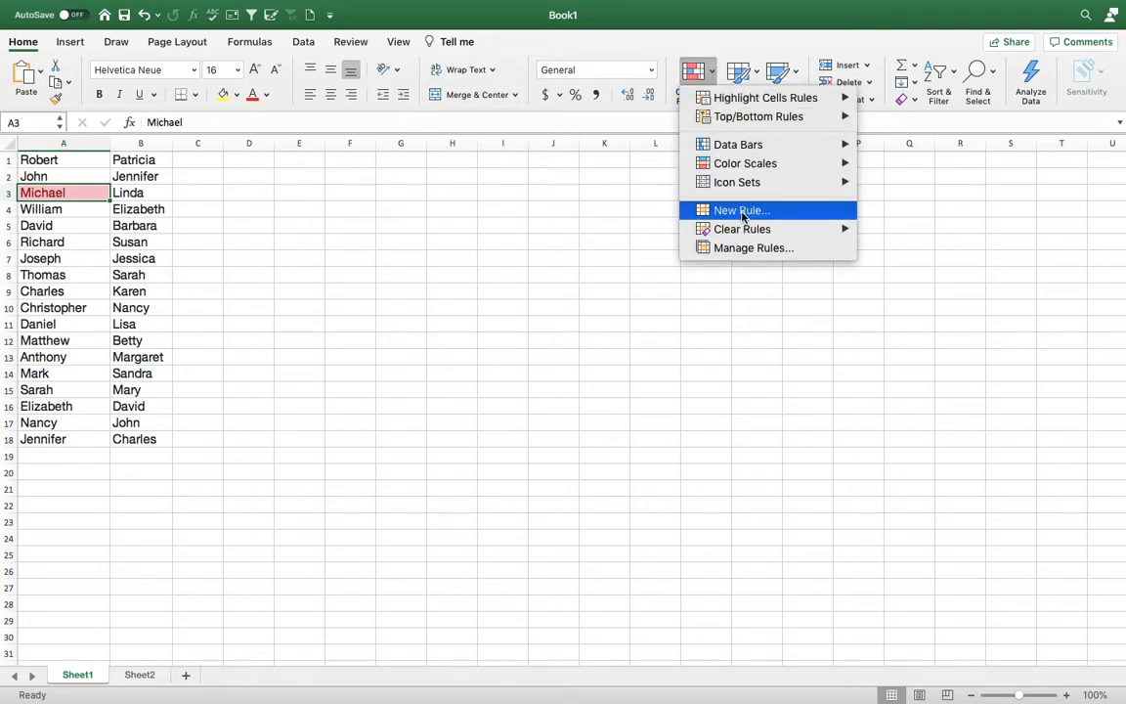
{"action": "mouse_move", "coordinate": [759, 227]}
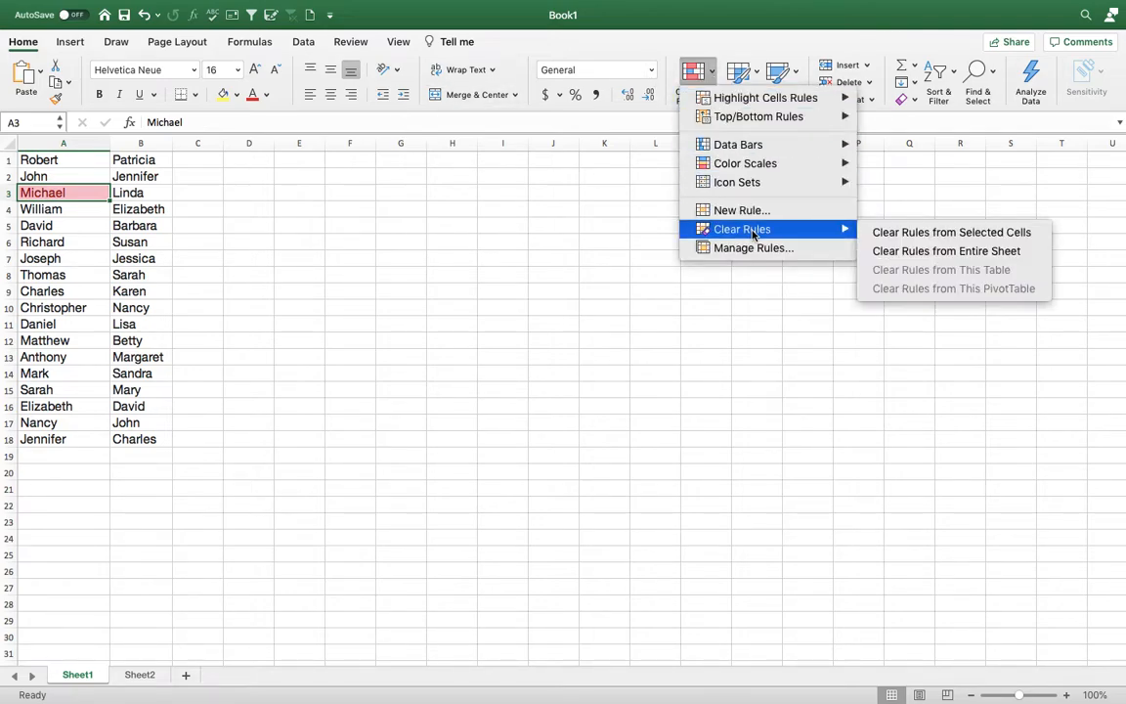
{"action": "left_click", "coordinate": [886, 251]}
- Create a new Classic conditional formatting rule for A1:A18 that uses a formula to determine which cells to format
{"action": "left_click", "coordinate": [83, 159]}
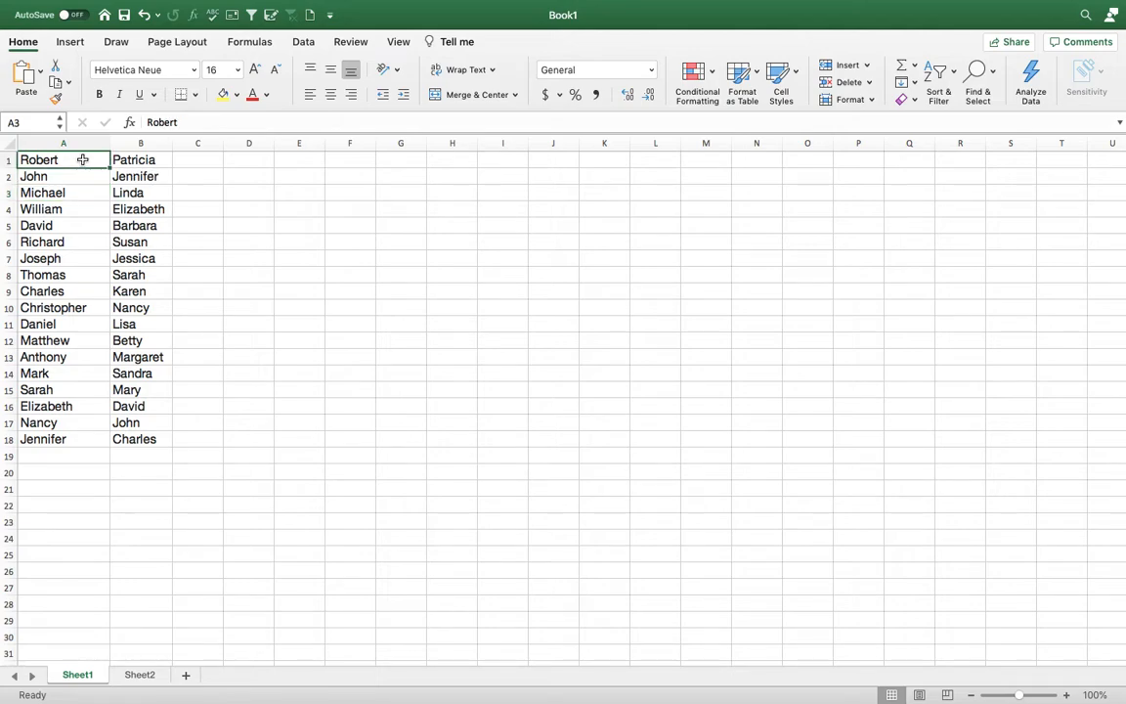
{"action": "left_click_drag", "start_coordinate": [83, 159], "coordinate": [48, 441]}
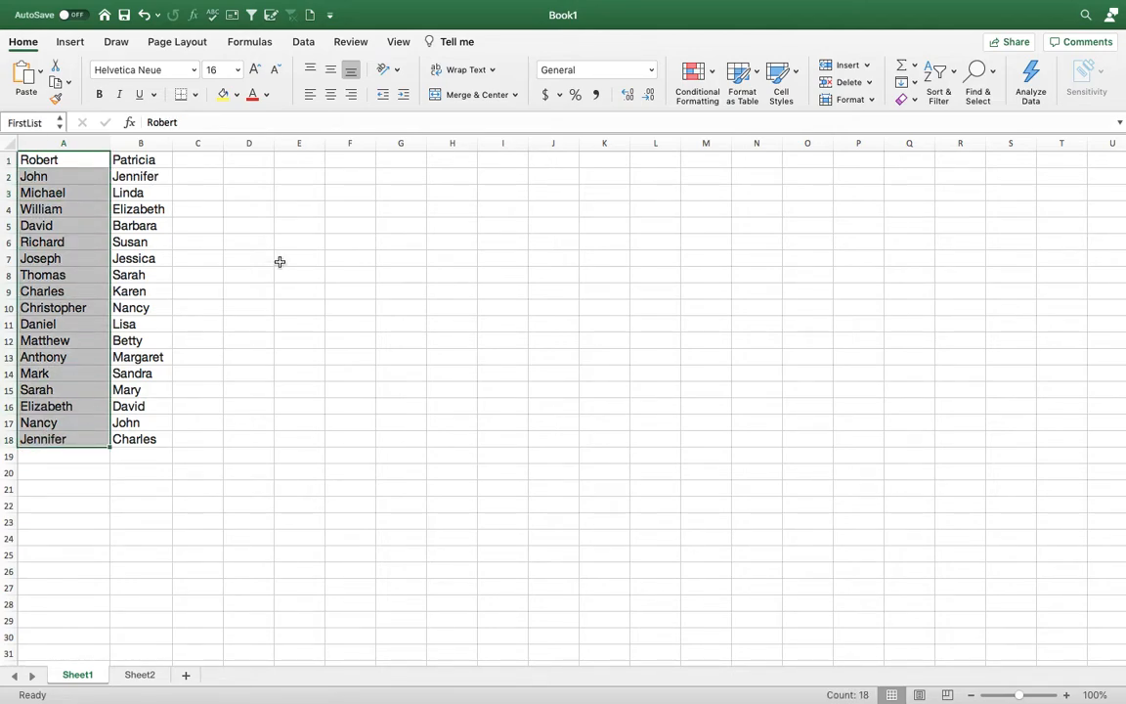
{"action": "left_click", "coordinate": [695, 72]}
{"action": "mouse_move", "coordinate": [734, 233]}
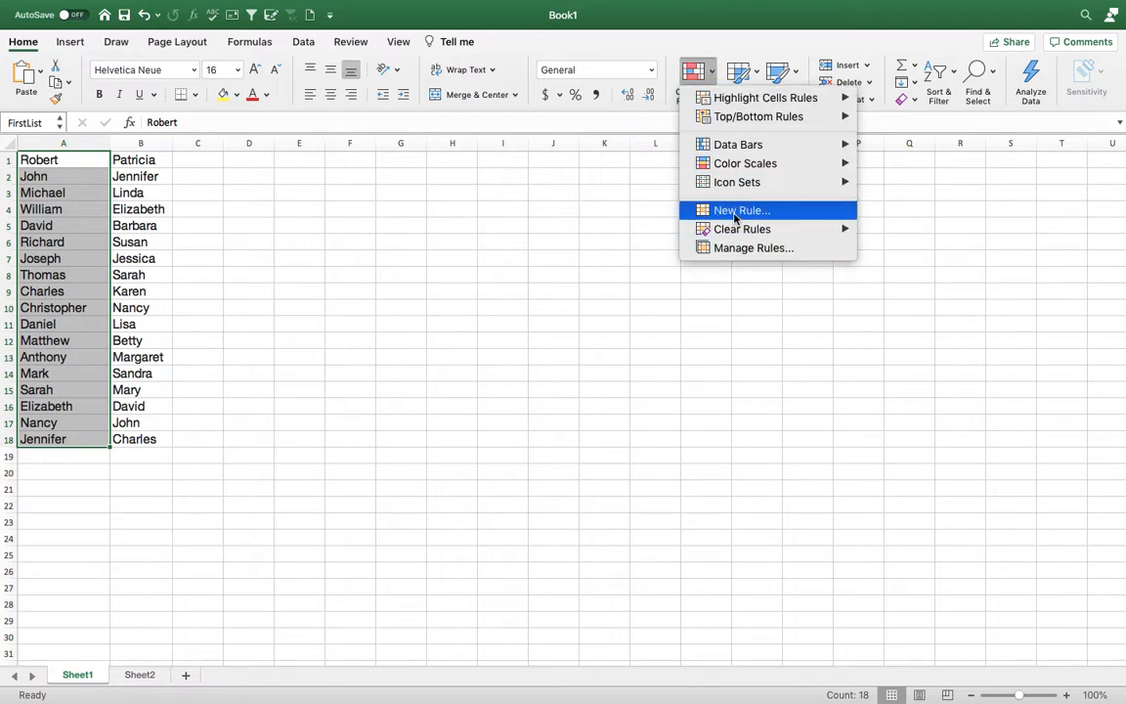
{"action": "left_click", "coordinate": [738, 211]}
{"action": "left_click", "coordinate": [558, 167]}
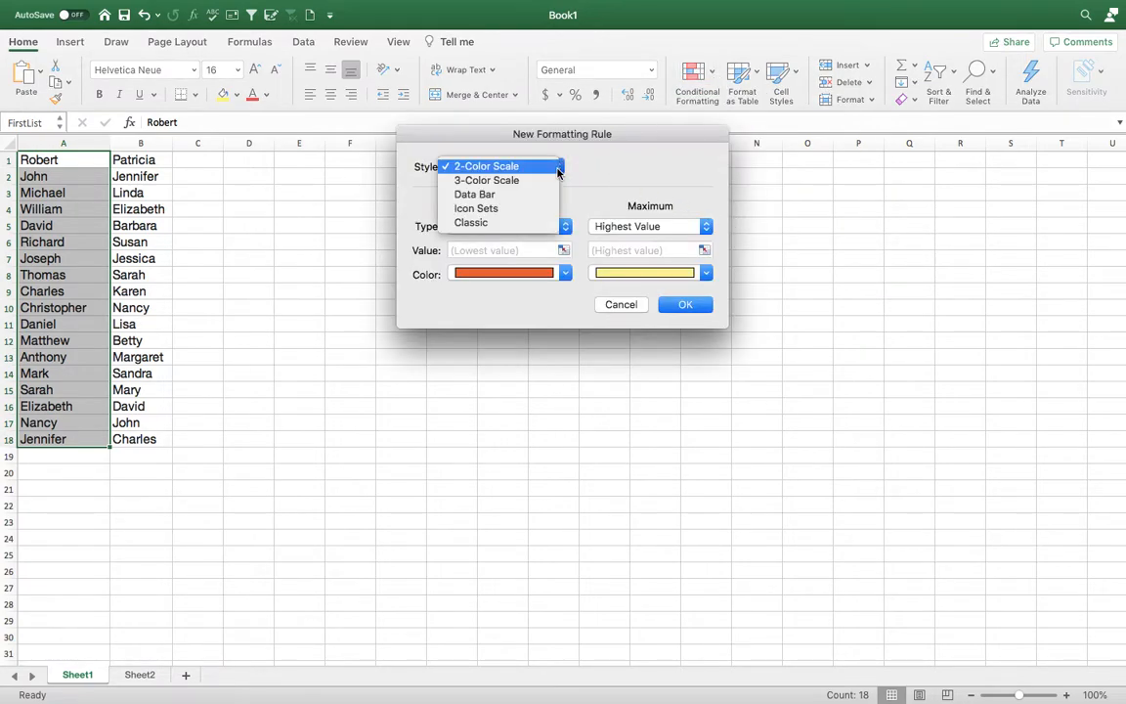
{"action": "left_click", "coordinate": [527, 226]}
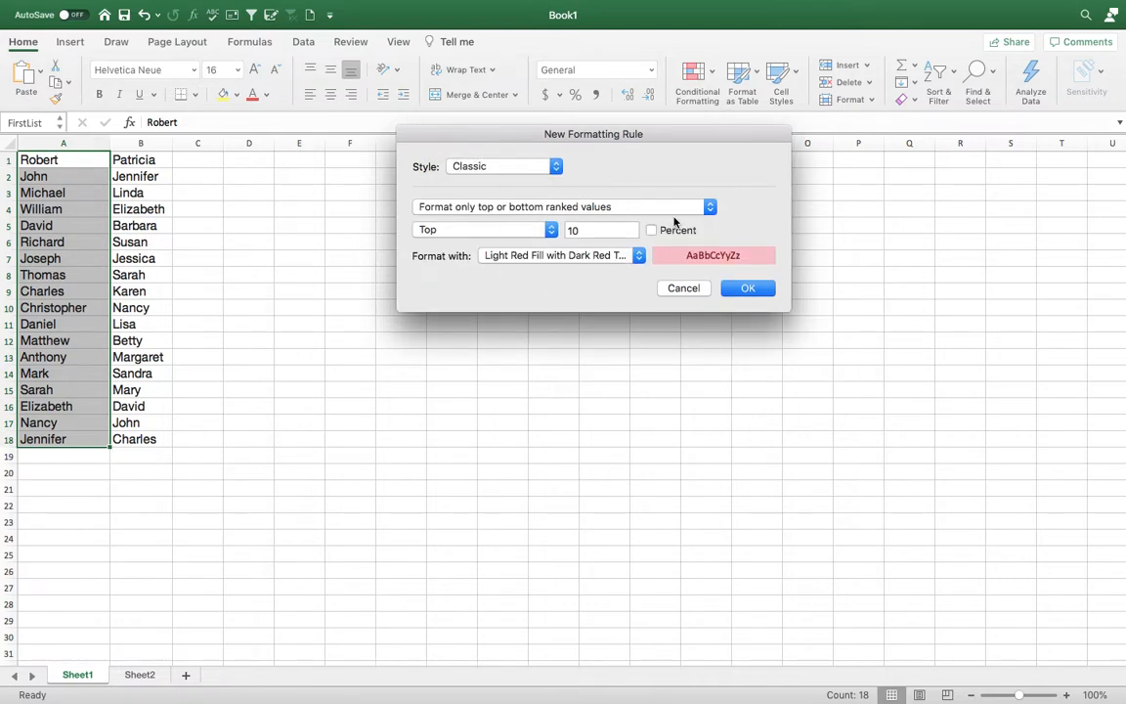
{"action": "left_click", "coordinate": [491, 204]}
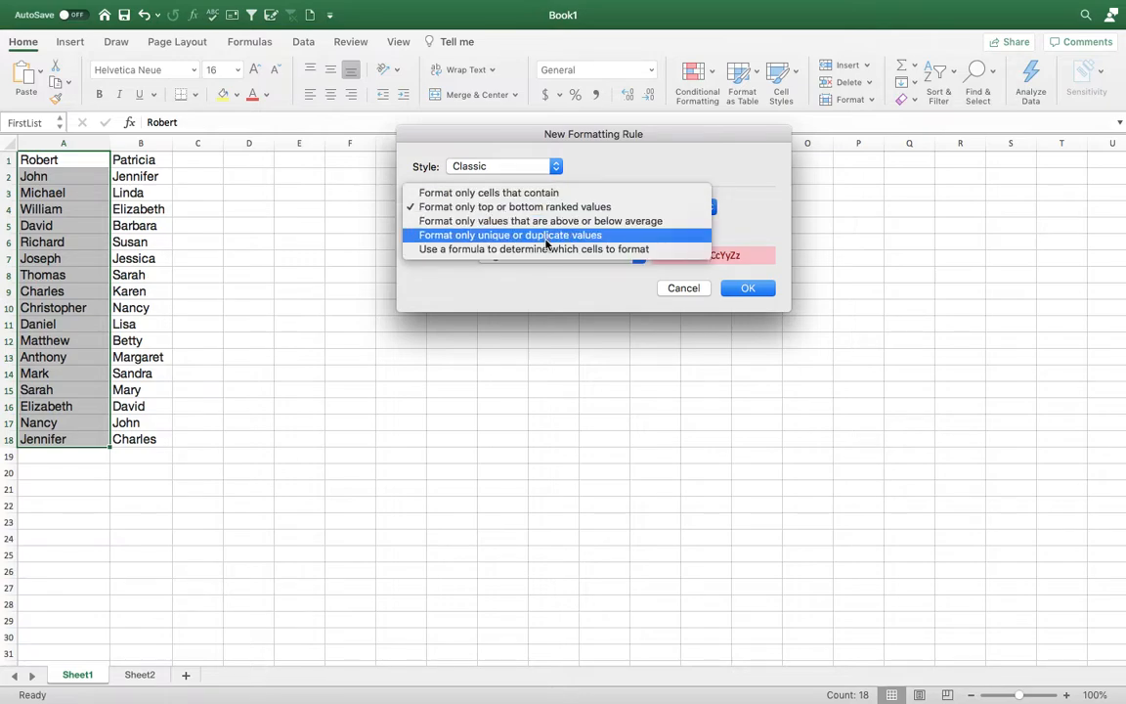
{"action": "left_click", "coordinate": [547, 249]}
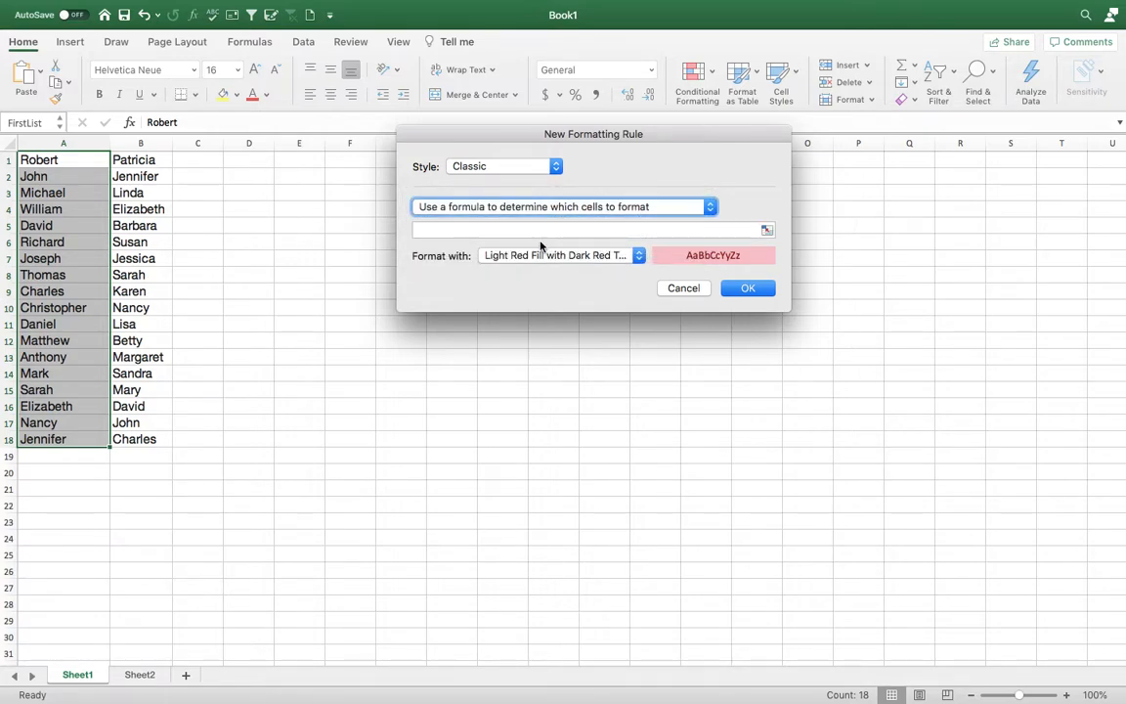
- Enter the rule formula =countif(B1:B18,A1)=0 for A1:A18 and apply it with light red fill and dark red text
{"action": "left_click", "coordinate": [537, 231]}
{"action": "type", "text": "="}
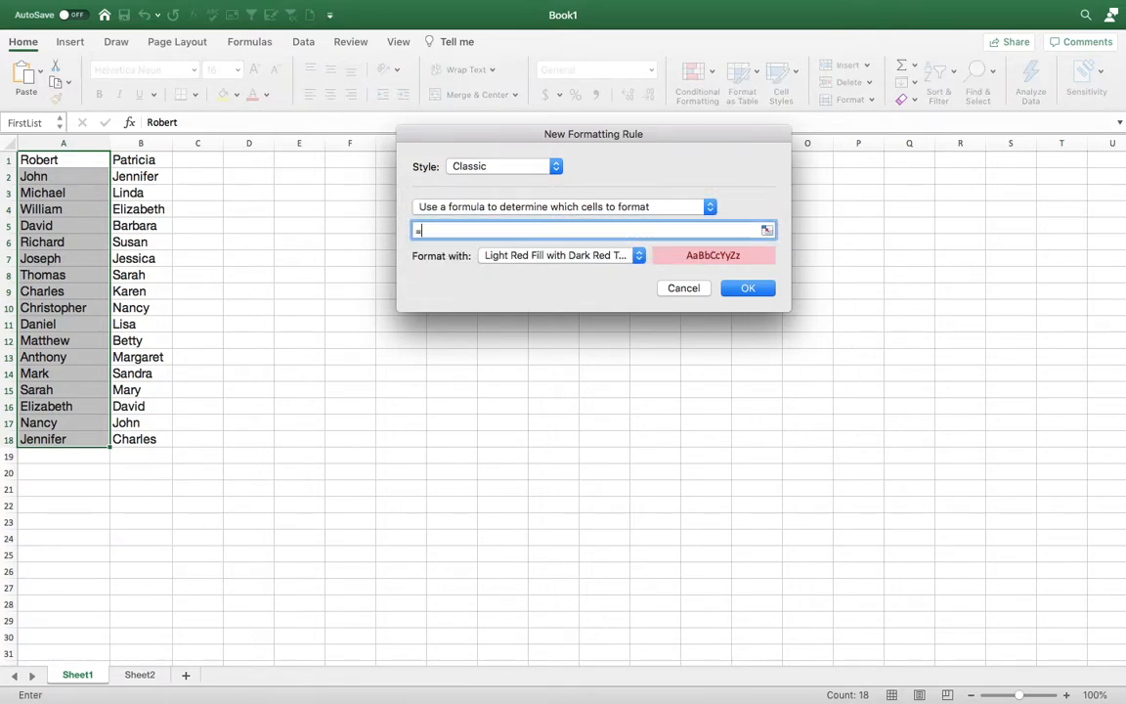
{"action": "type", "text": "countif"}
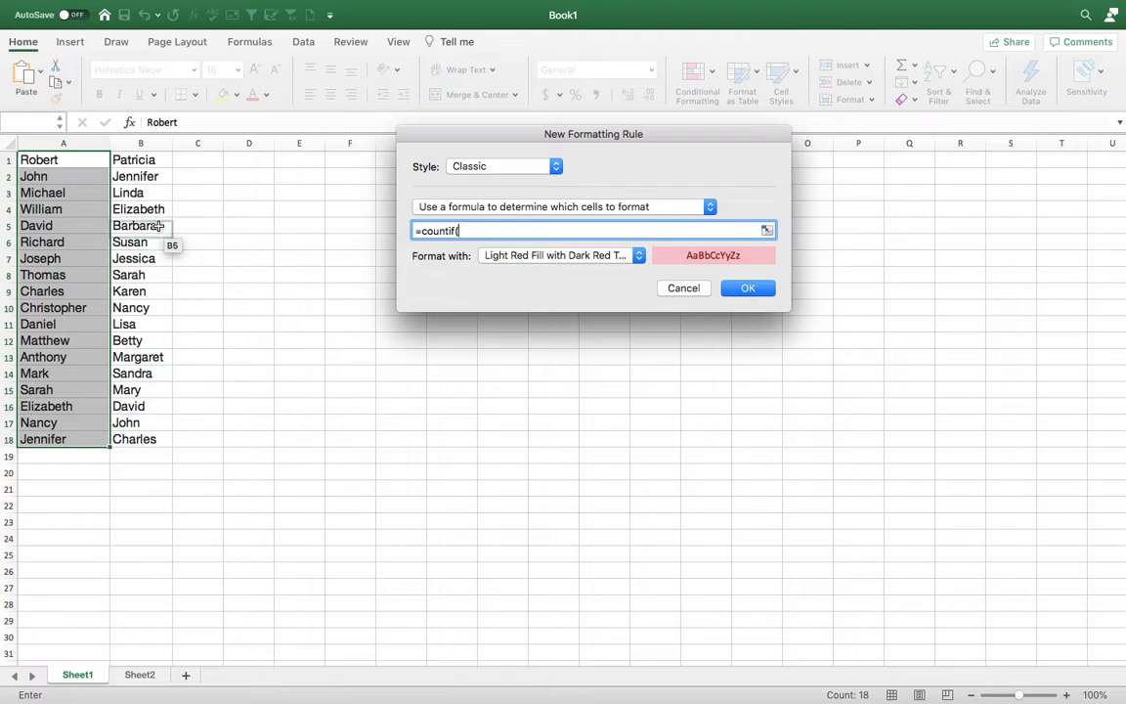
{"action": "type", "text": "(B1:"}
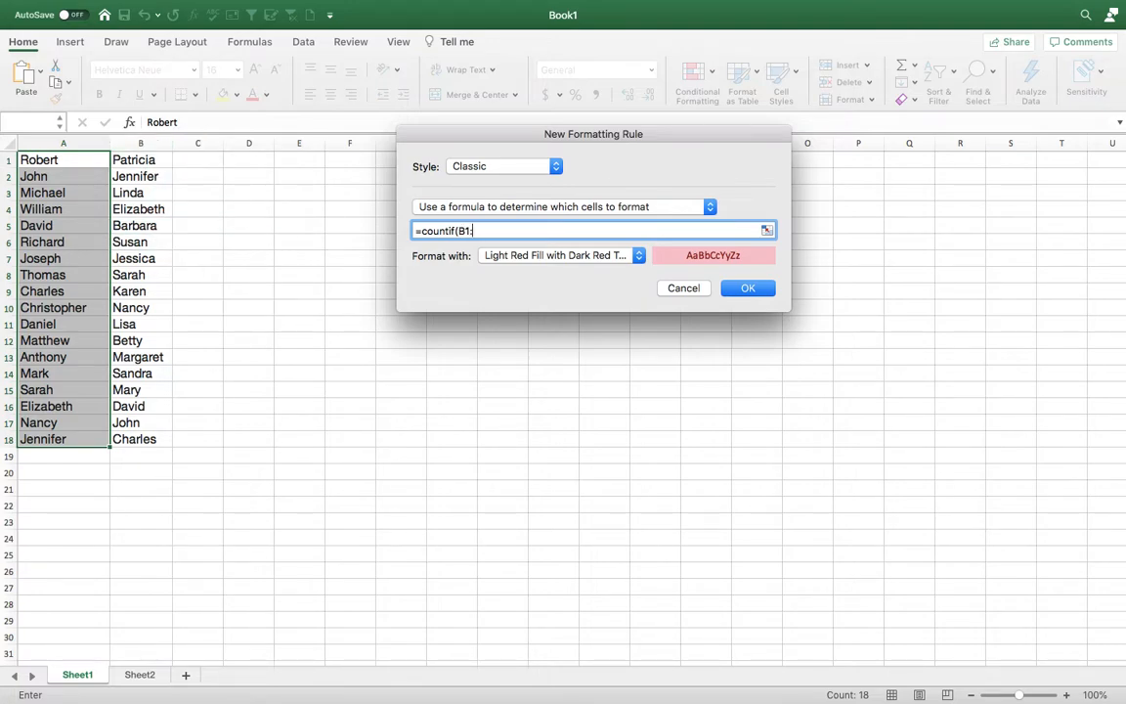
{"action": "type", "text": "B18,A1)=0"}
{"action": "left_click", "coordinate": [748, 288]}
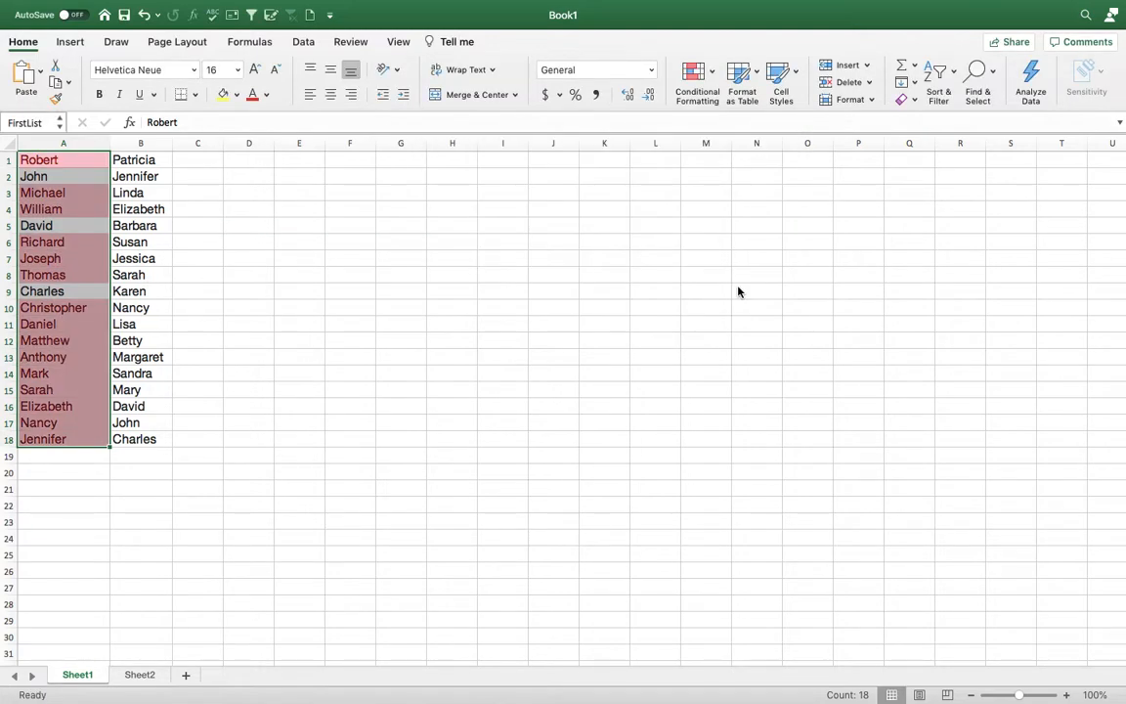
- Compare the unhighlighted names in A2 and A5 with the matching entries near the end of column B
{"action": "left_click", "coordinate": [154, 273]}
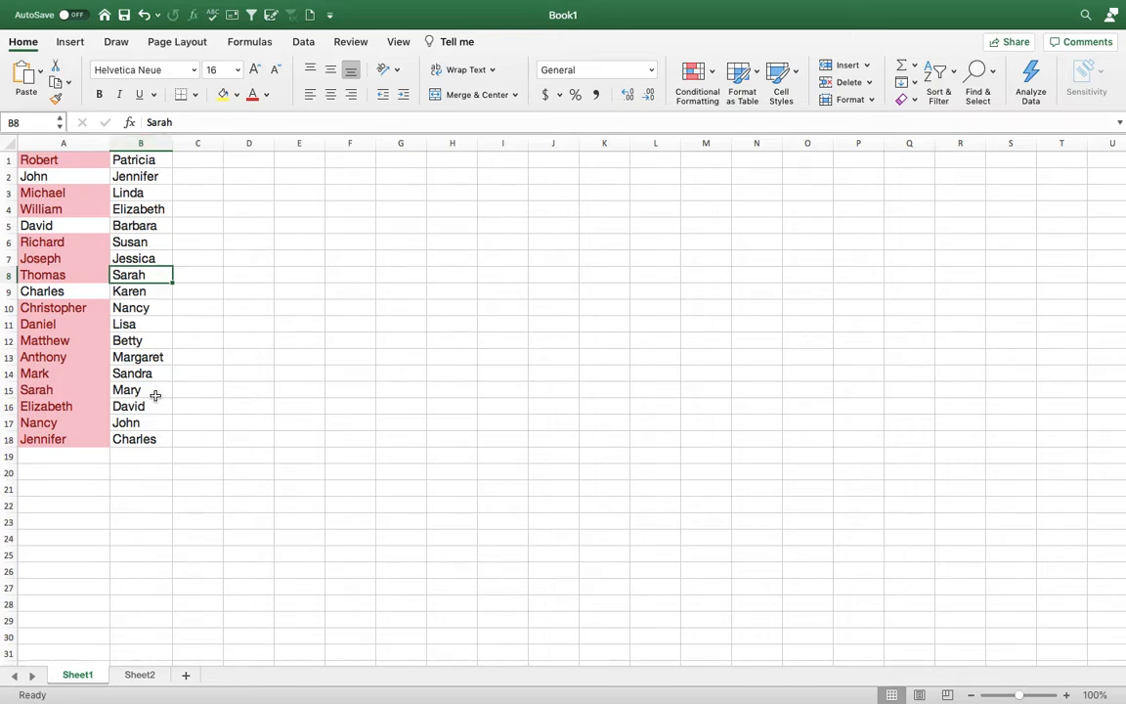
{"action": "left_click", "coordinate": [81, 180]}
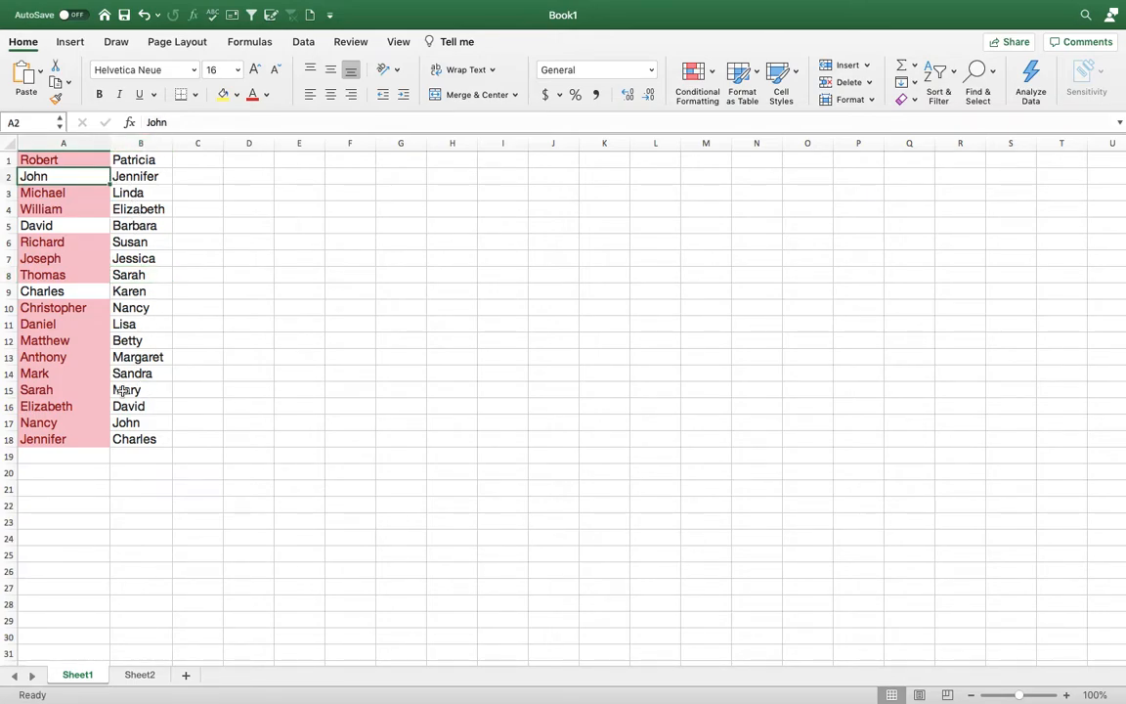
{"action": "left_click", "coordinate": [127, 422]}
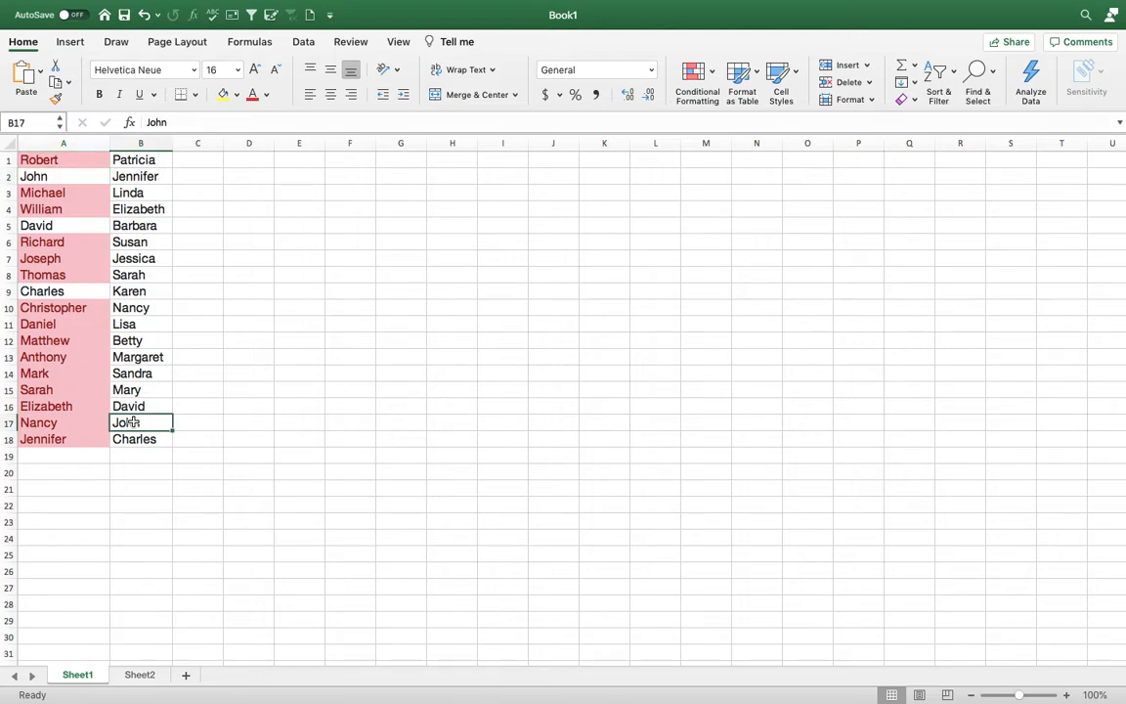
{"action": "left_click", "coordinate": [93, 225]}
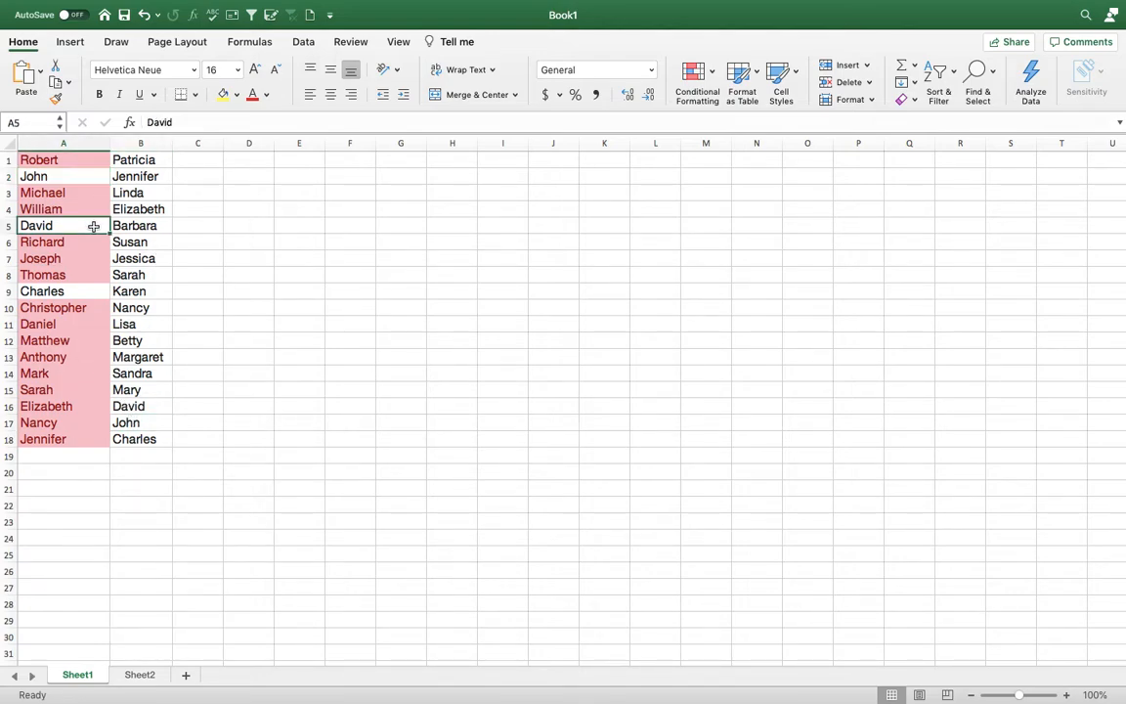
{"action": "left_click", "coordinate": [147, 408]}
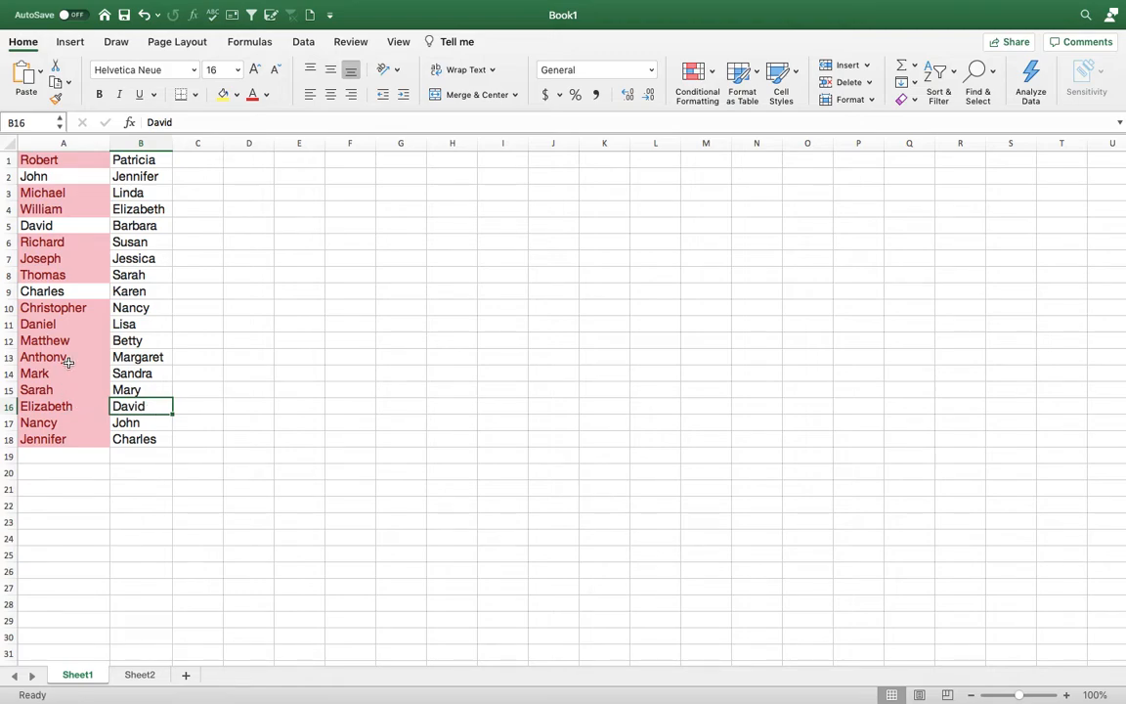
- Clear the conditional formatting rules for the first list from the entire sheet
{"action": "left_click", "coordinate": [713, 91]}
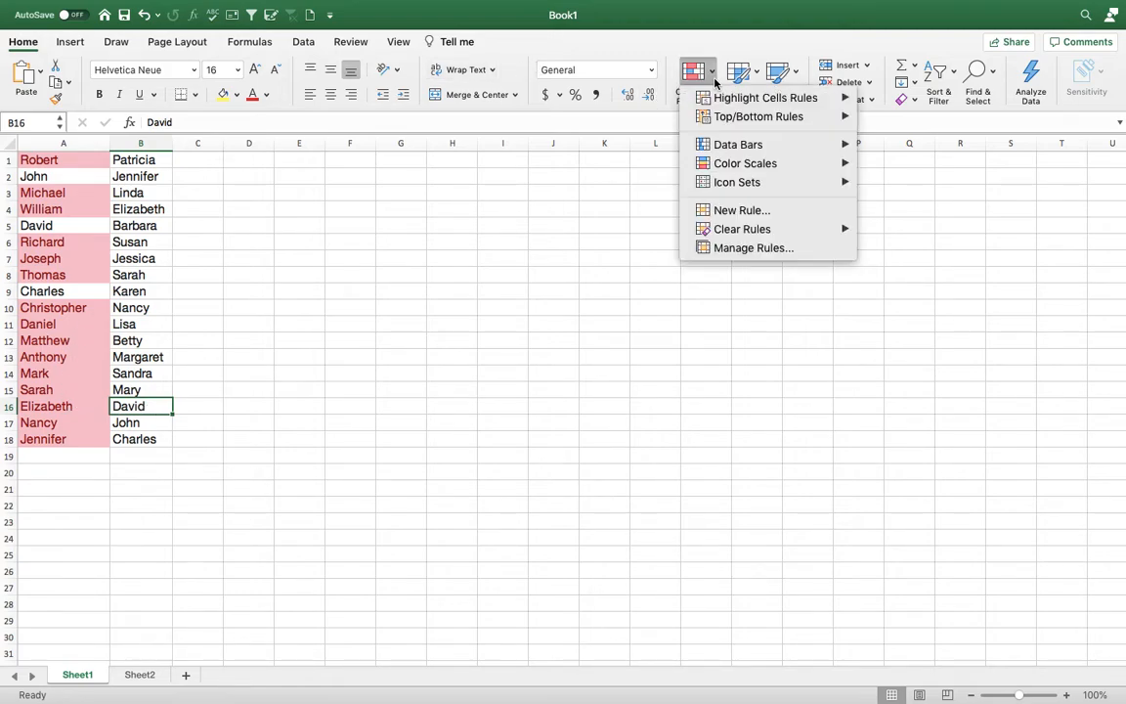
{"action": "mouse_move", "coordinate": [780, 231]}
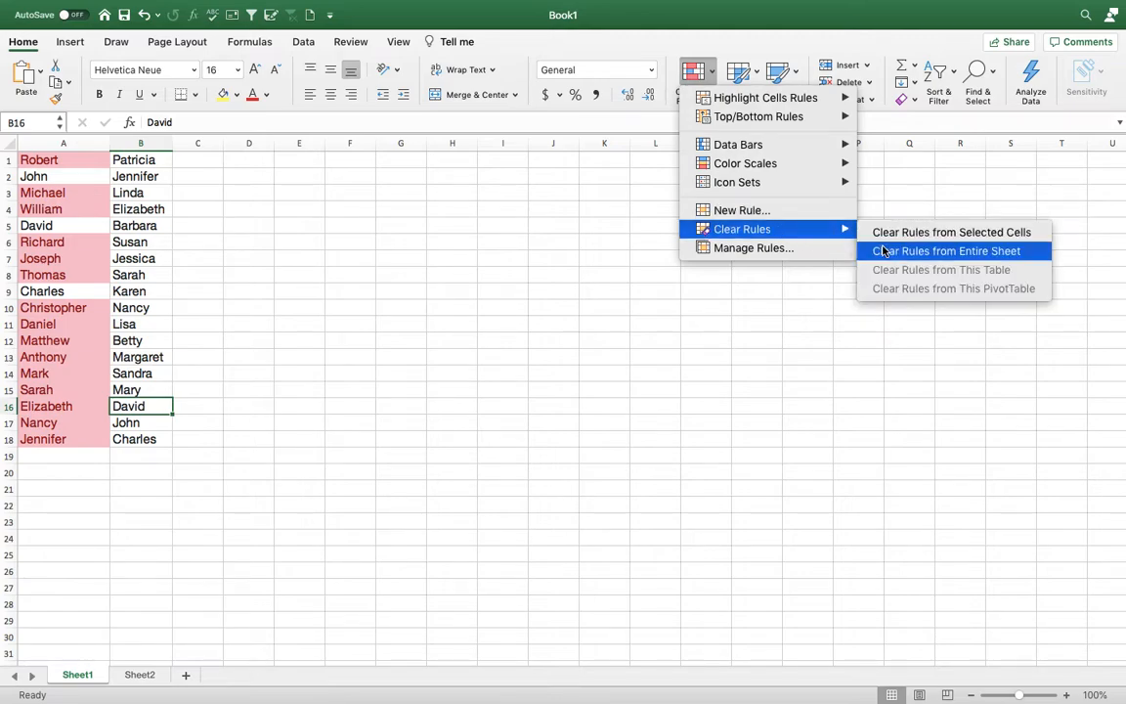
{"action": "left_click", "coordinate": [883, 251]}
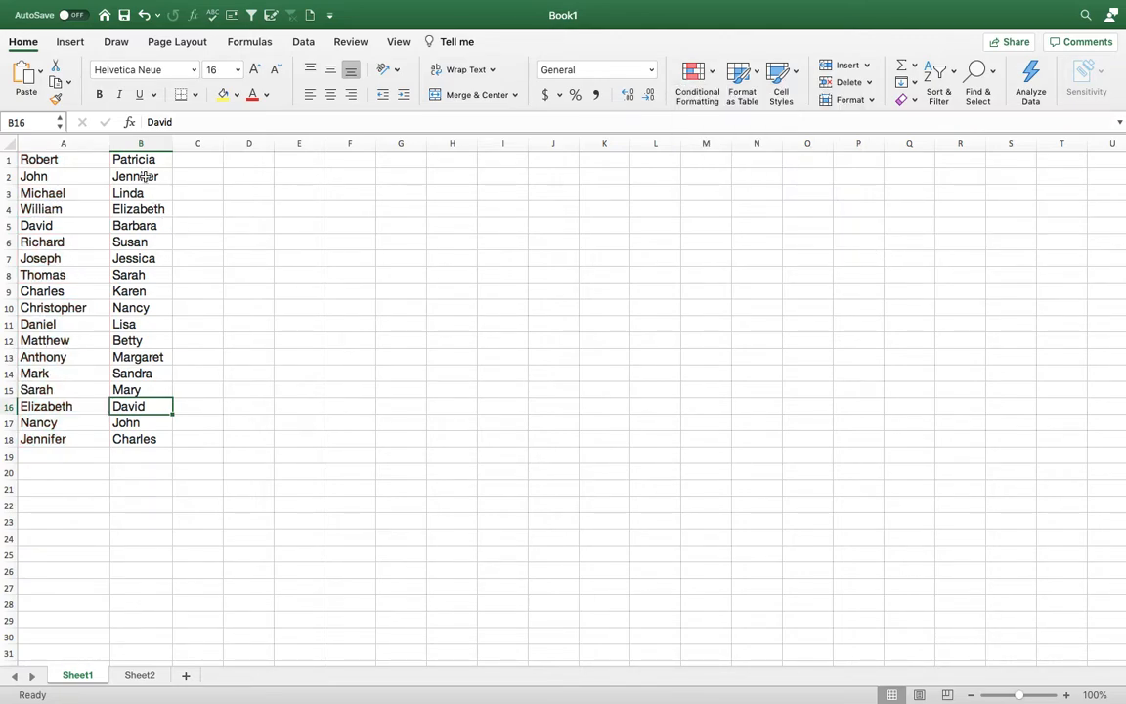
- Name the range B1:B18 secondlist
{"action": "left_click_drag", "start_coordinate": [128, 159], "coordinate": [137, 440]}
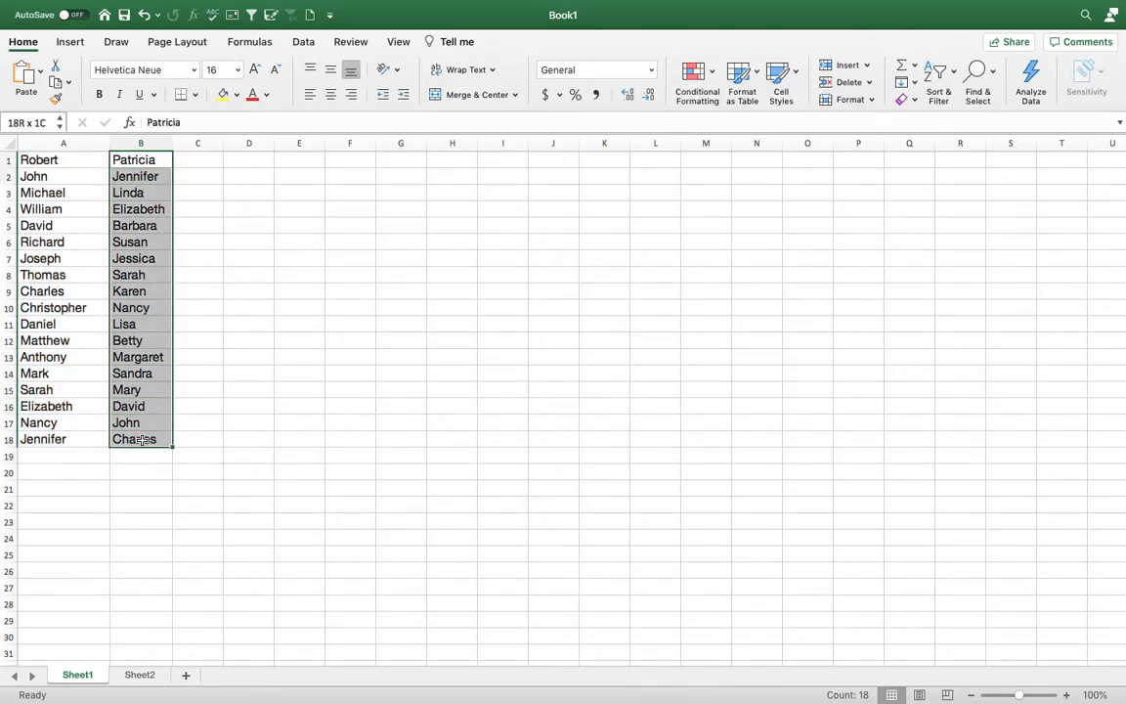
{"action": "left_click", "coordinate": [27, 122]}
{"action": "type", "text": "secondlist"}
{"action": "key", "text": "Return"}
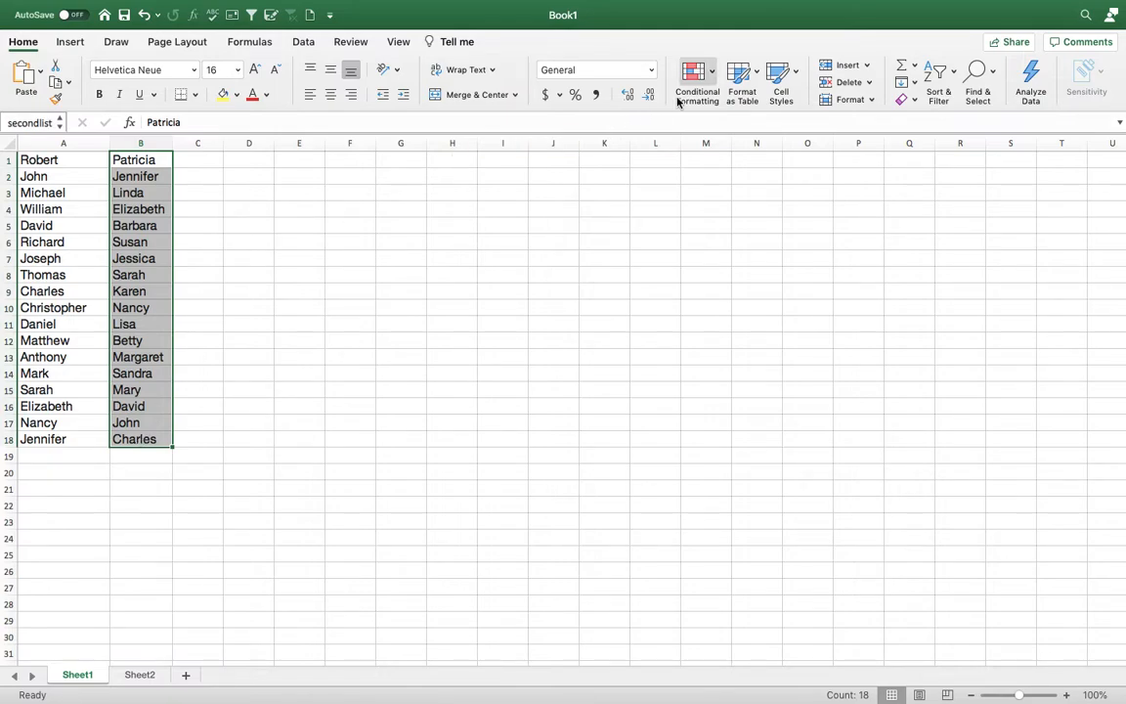
- Create a new Classic conditional formatting rule for B1:B18 that uses a formula to determine which cells to format
{"action": "left_click", "coordinate": [713, 72]}
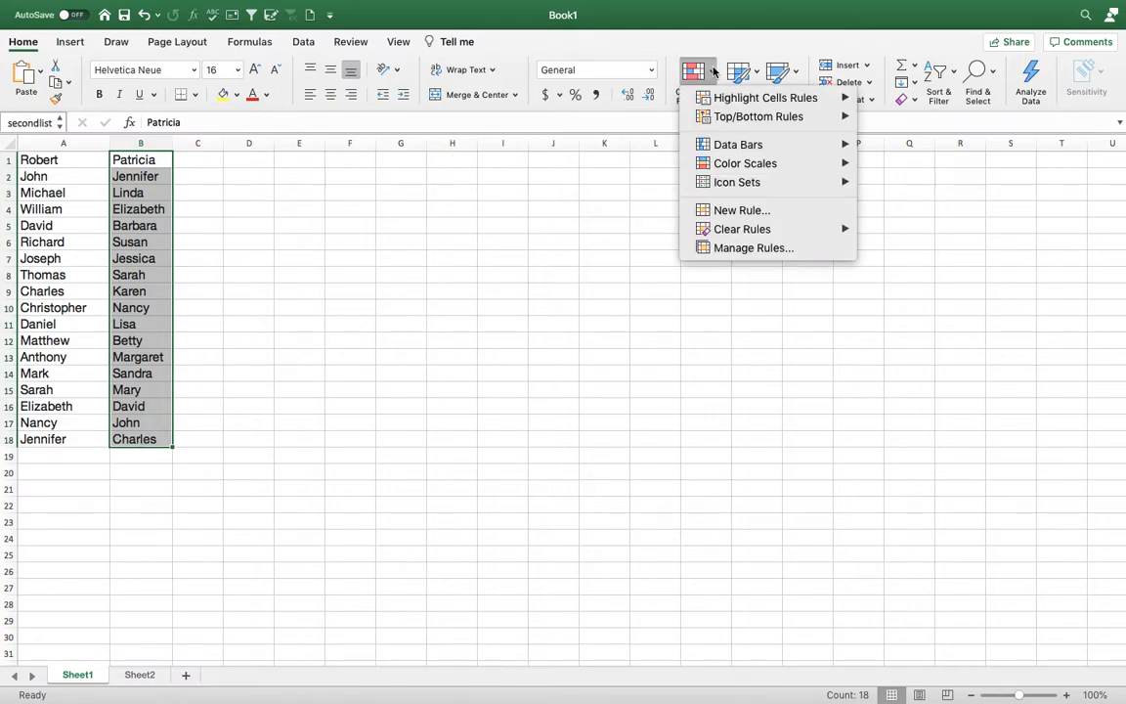
{"action": "left_click", "coordinate": [740, 211]}
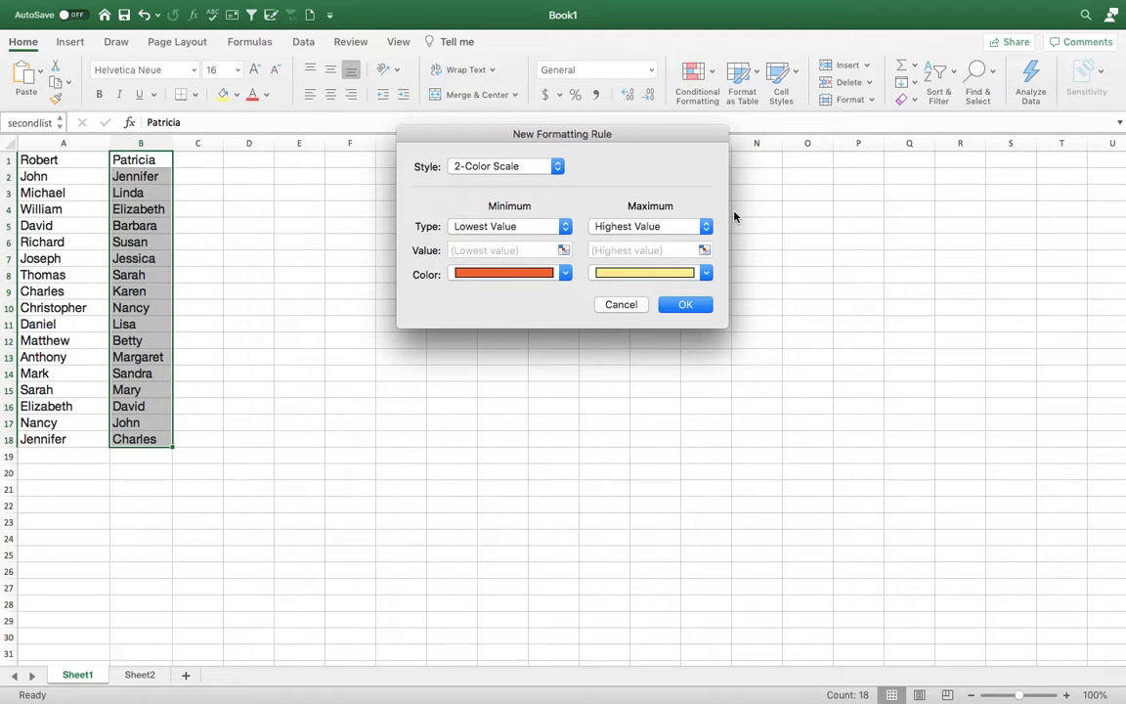
{"action": "left_click", "coordinate": [558, 170]}
{"action": "left_click", "coordinate": [468, 223]}
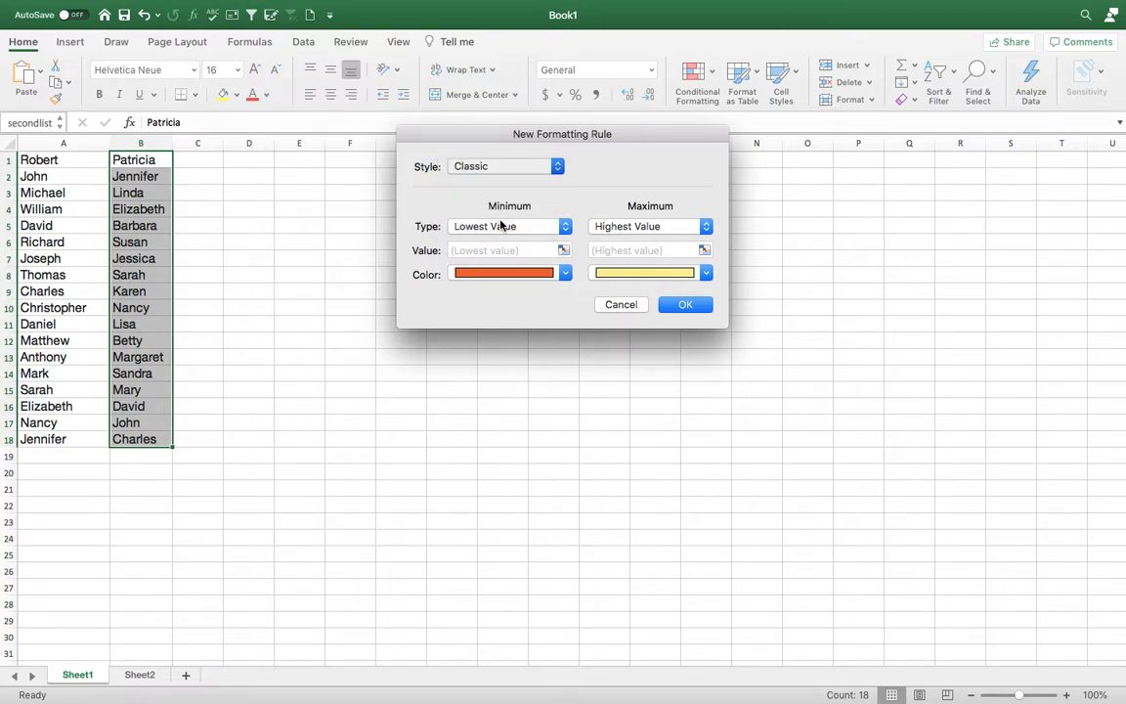
{"action": "left_click", "coordinate": [502, 210]}
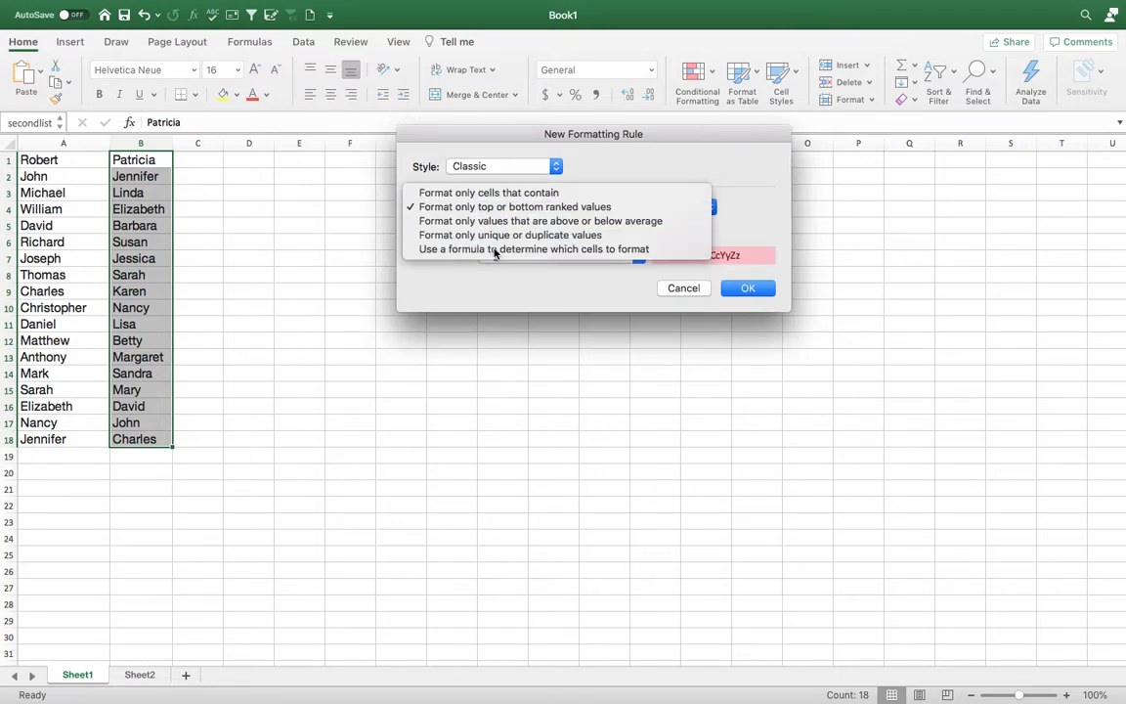
{"action": "left_click", "coordinate": [495, 253]}
- Enter the rule formula =countif(A1:A18,B1)=0 and apply it to B1:B18 with light red fill and dark red text
{"action": "left_click", "coordinate": [470, 228]}
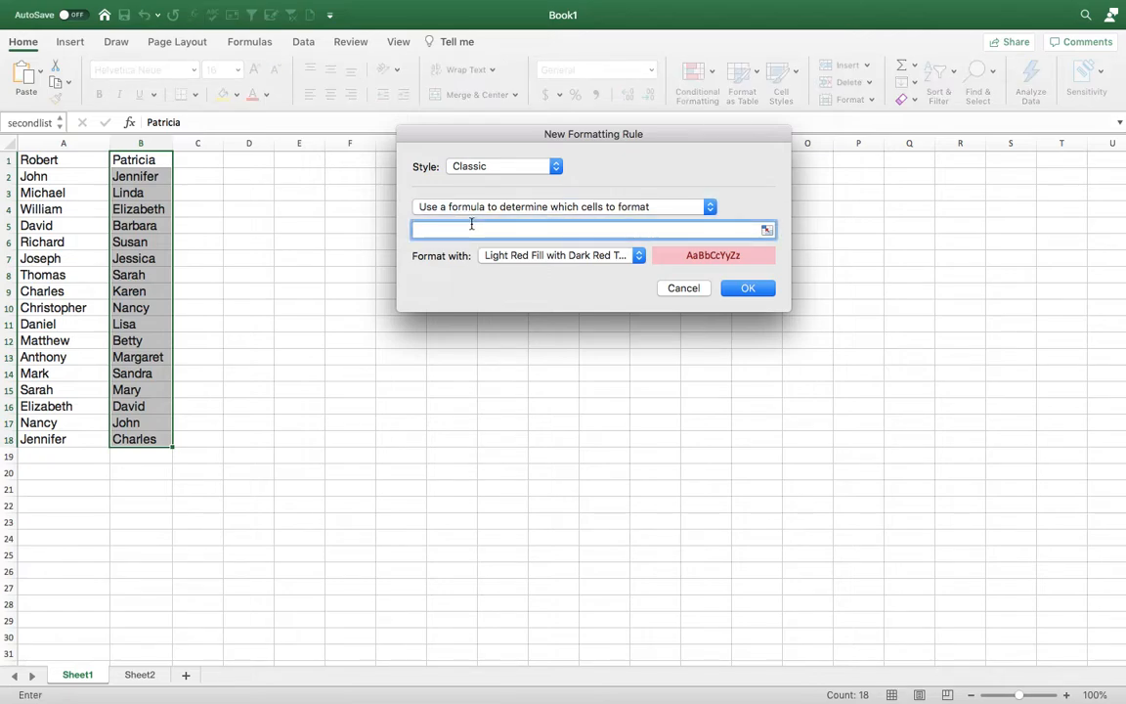
{"action": "type", "text": "=countif("}
{"action": "type", "text": "1:A18,B1)=0"}
{"action": "left_click", "coordinate": [743, 289]}
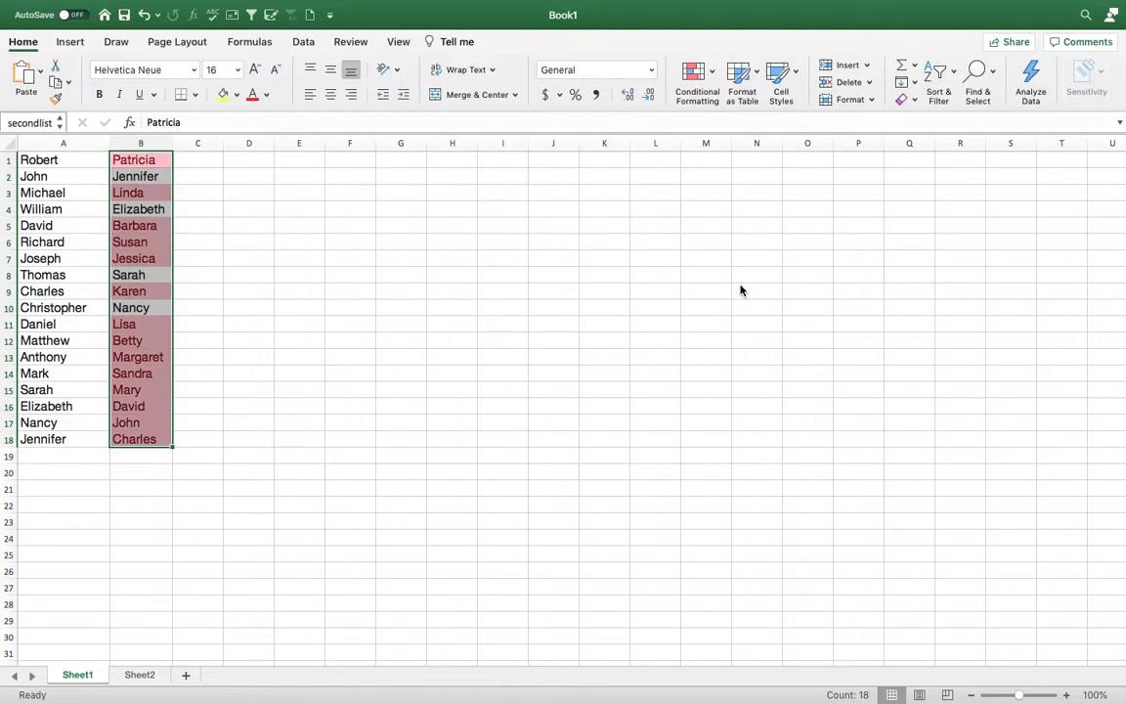
- Check the unhighlighted names in column B against the matching entries in the last rows of column A
{"action": "left_click", "coordinate": [233, 239]}
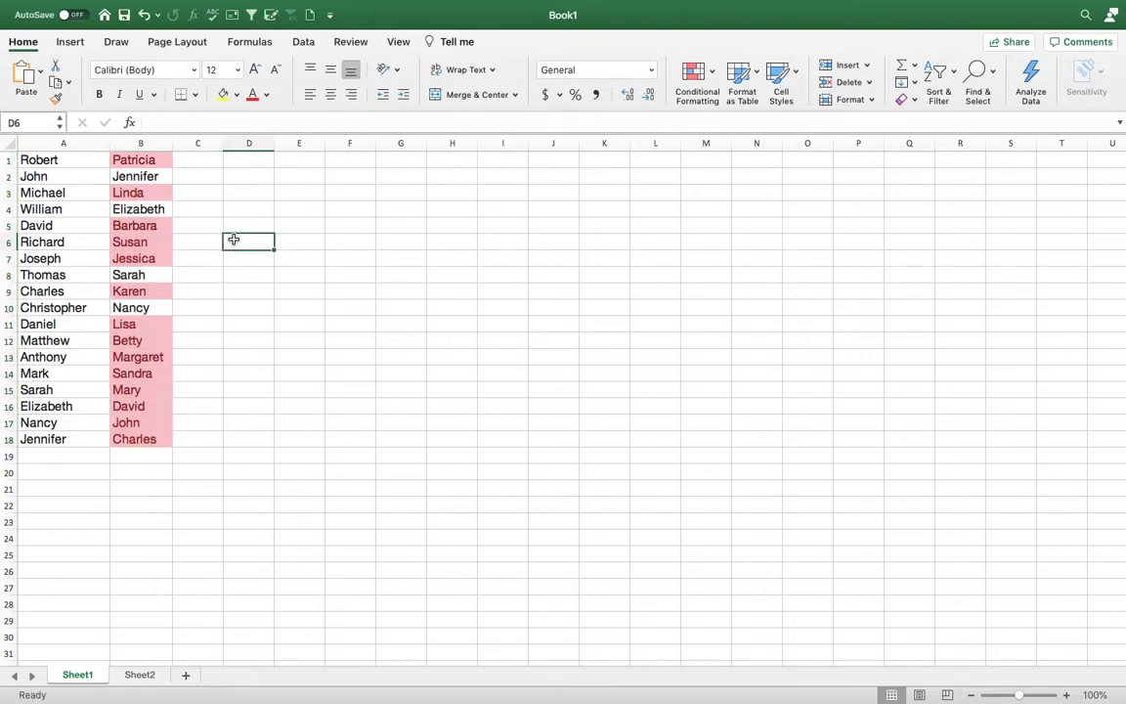
{"action": "left_click", "coordinate": [146, 172]}
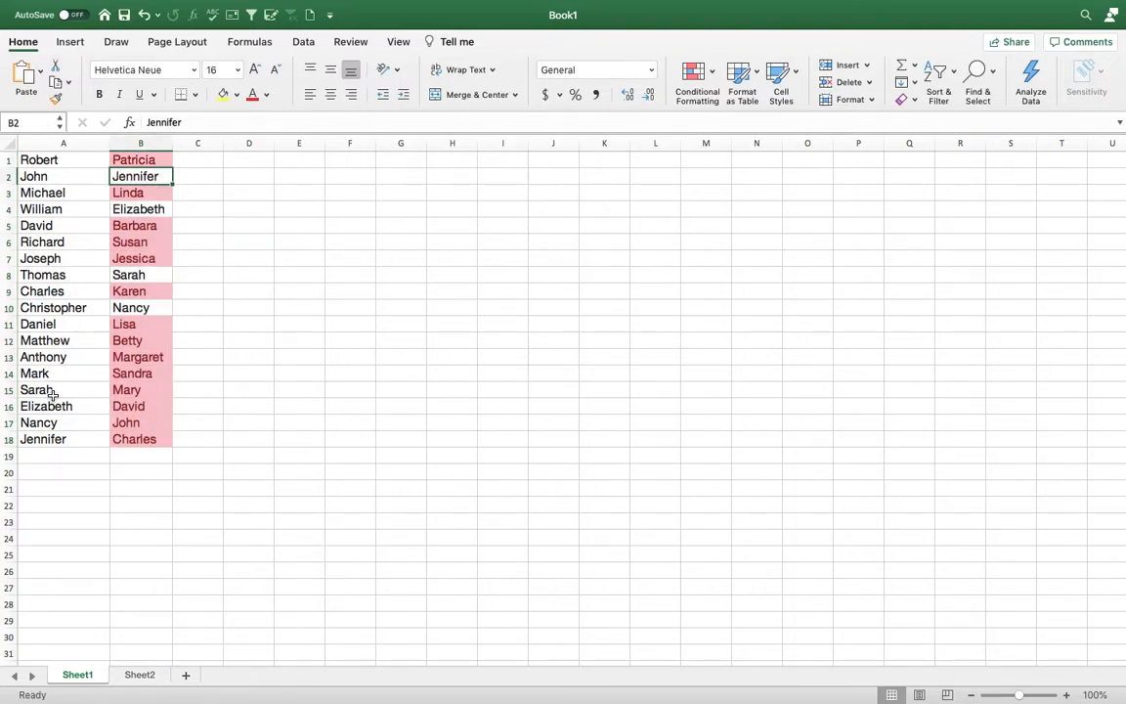
{"action": "left_click", "coordinate": [50, 441]}
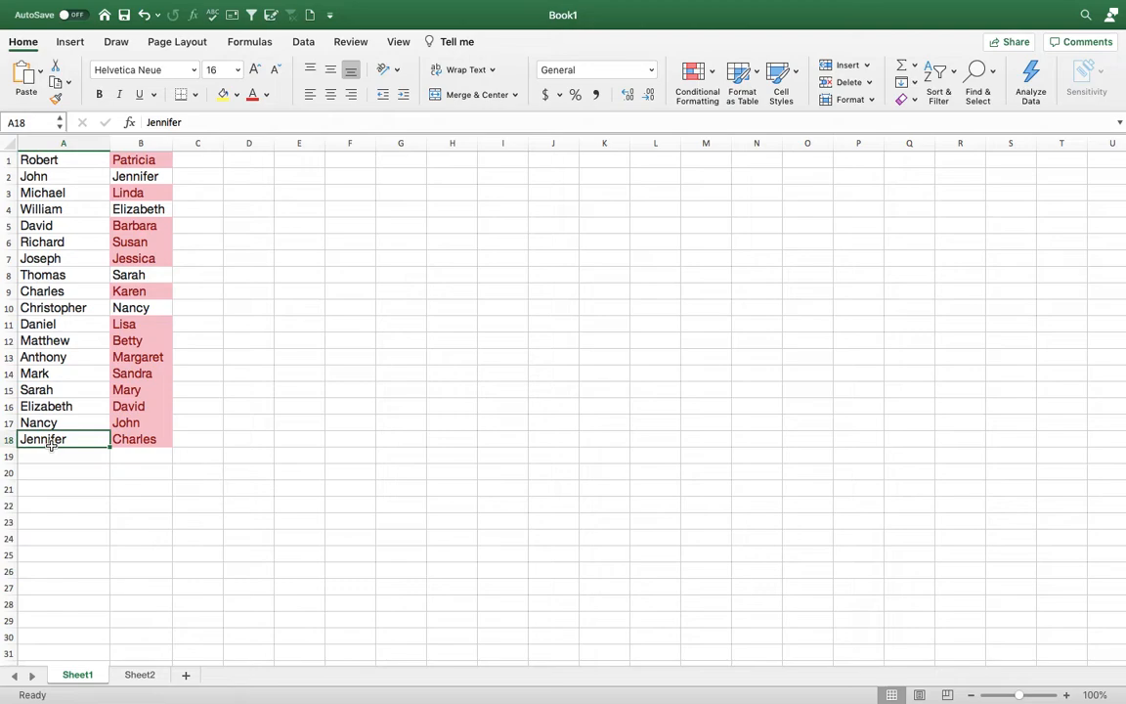
{"action": "left_click", "coordinate": [155, 209]}
{"action": "left_click", "coordinate": [39, 406]}
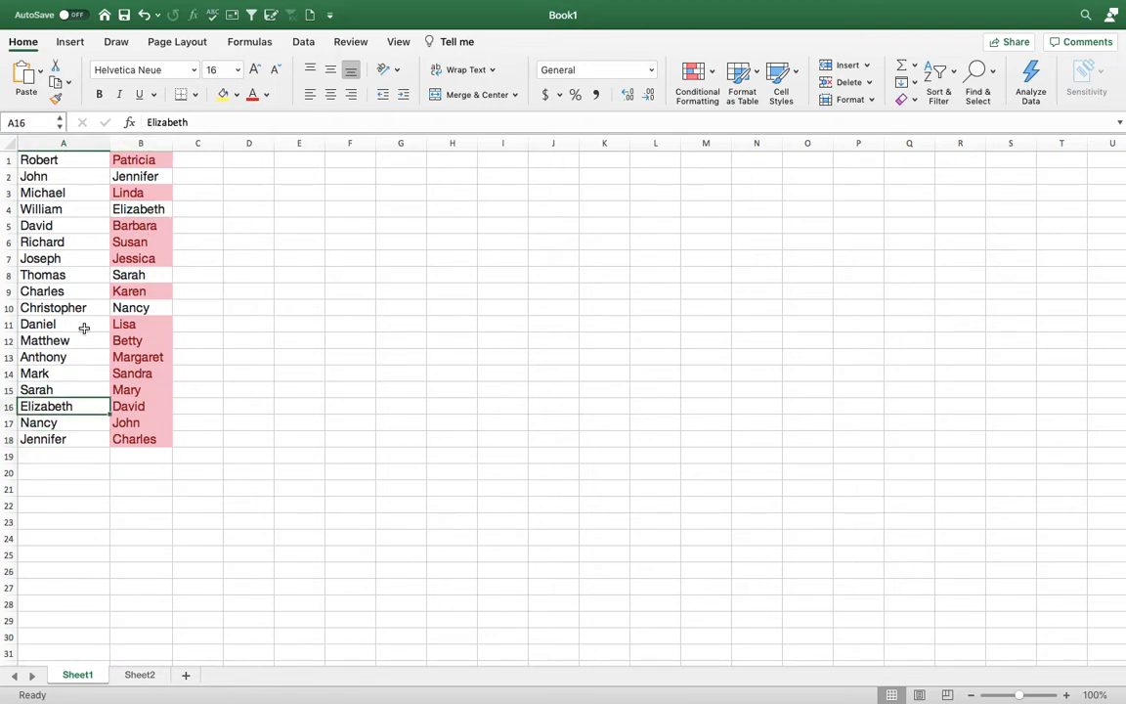
{"action": "left_click", "coordinate": [119, 268]}
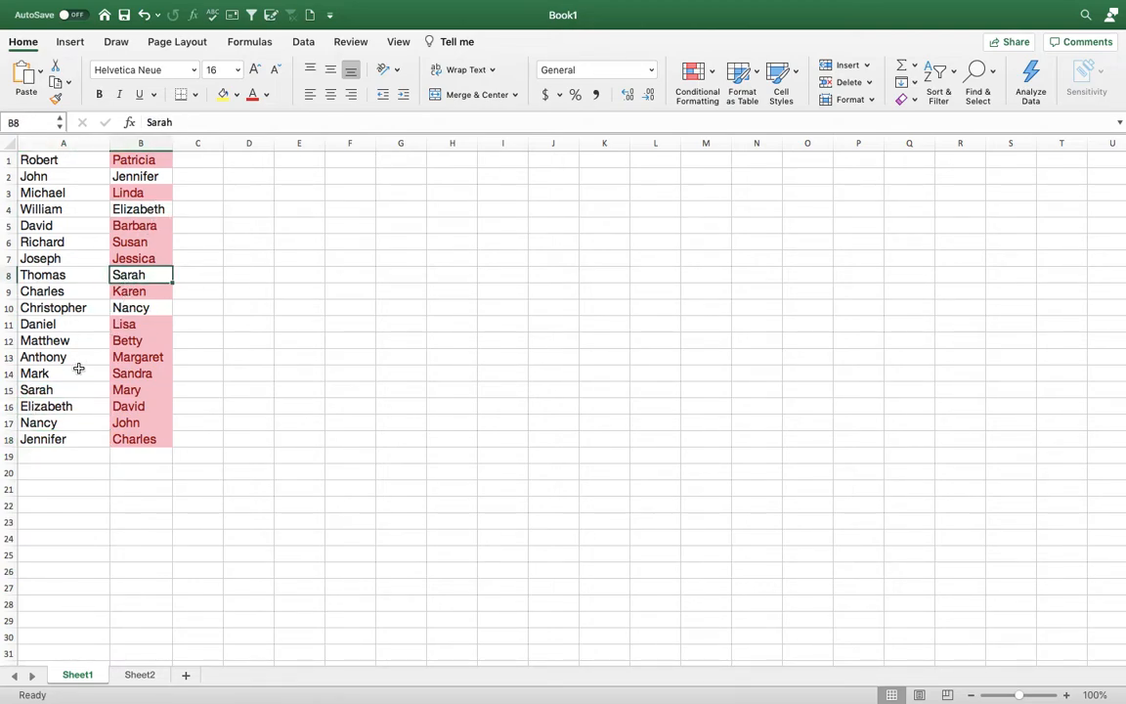
{"action": "left_click", "coordinate": [59, 422]}
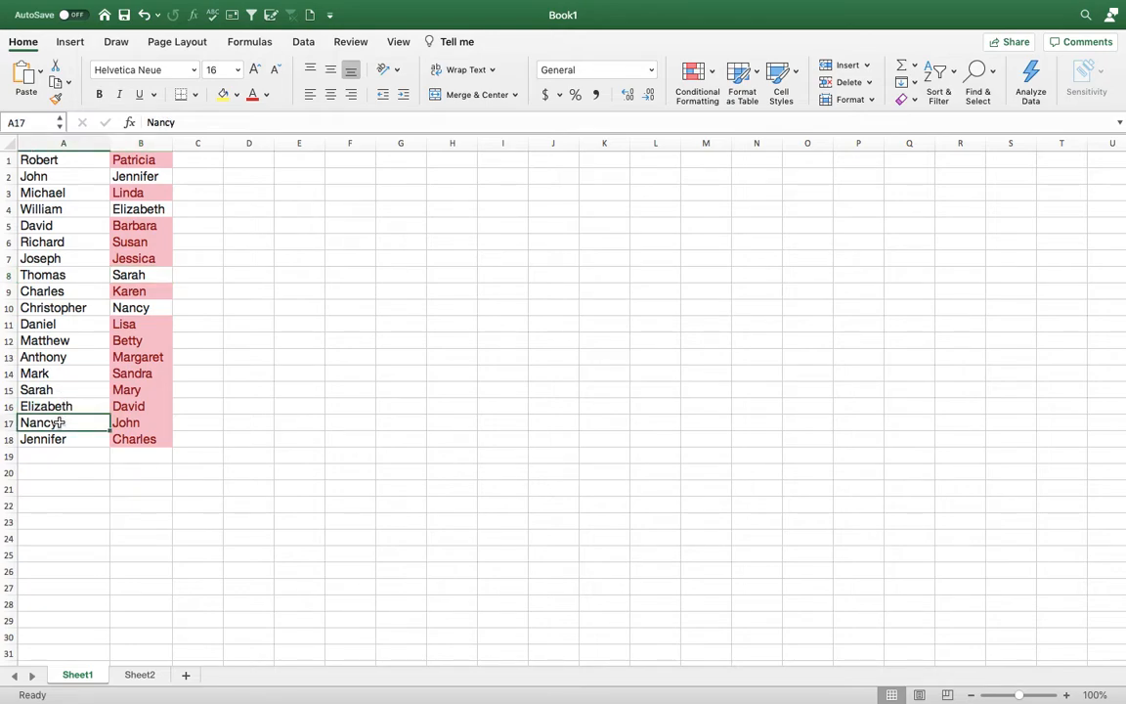
{"action": "left_click", "coordinate": [57, 390]}
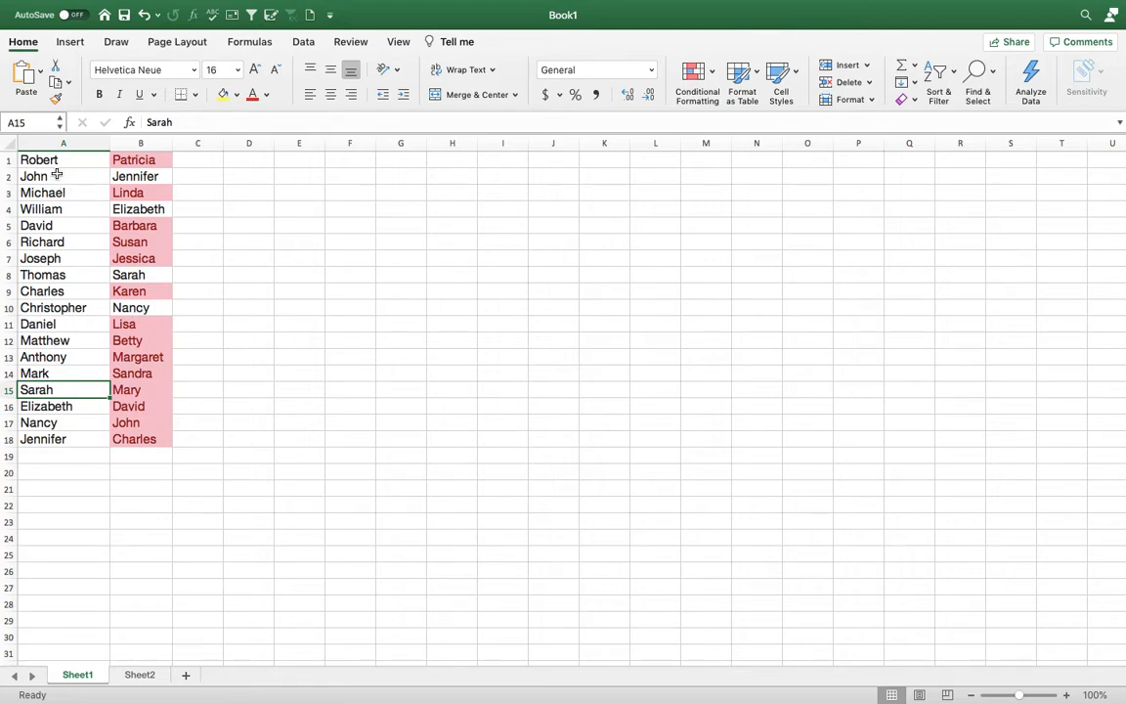
{"action": "left_click_drag", "start_coordinate": [46, 174], "coordinate": [40, 439]}
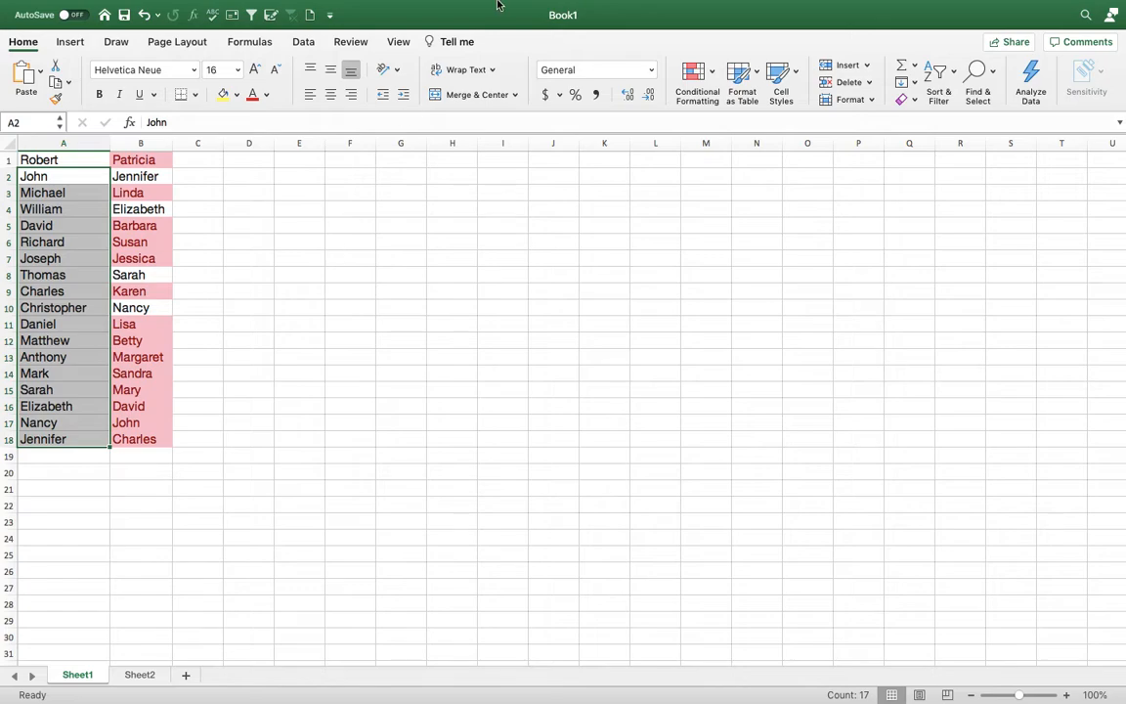
- Take the Book1 window out of full screen and move it higher on the desktop
{"action": "mouse_move", "coordinate": [257, 8]}
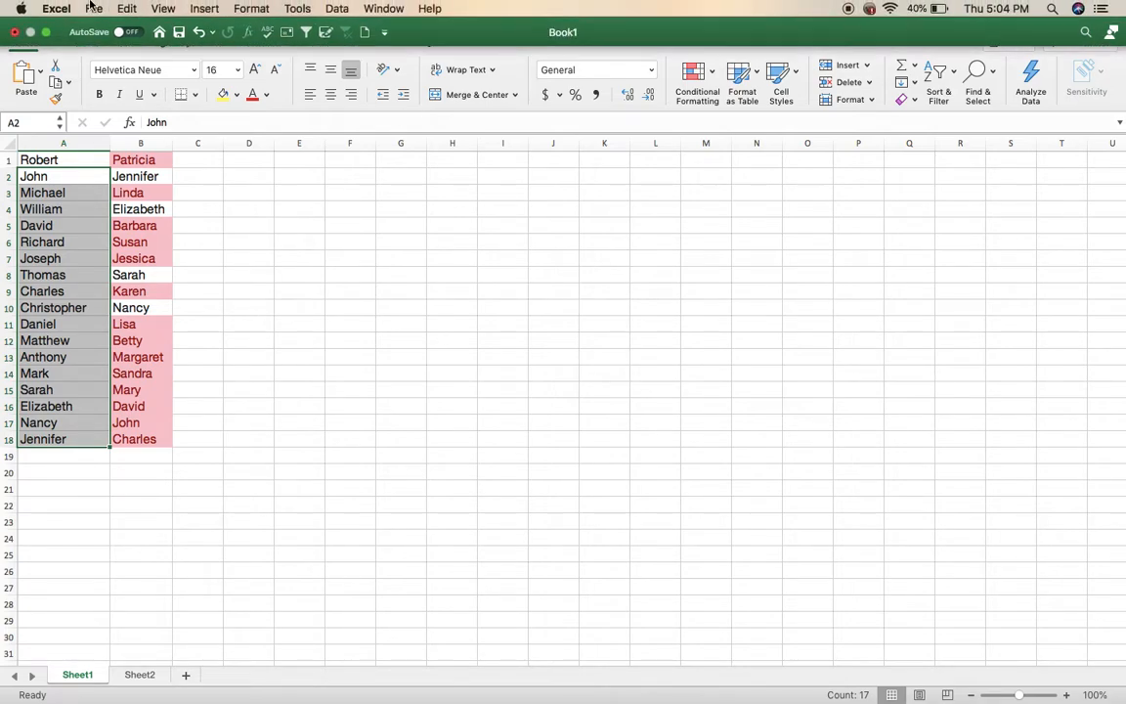
{"action": "left_click", "coordinate": [47, 33]}
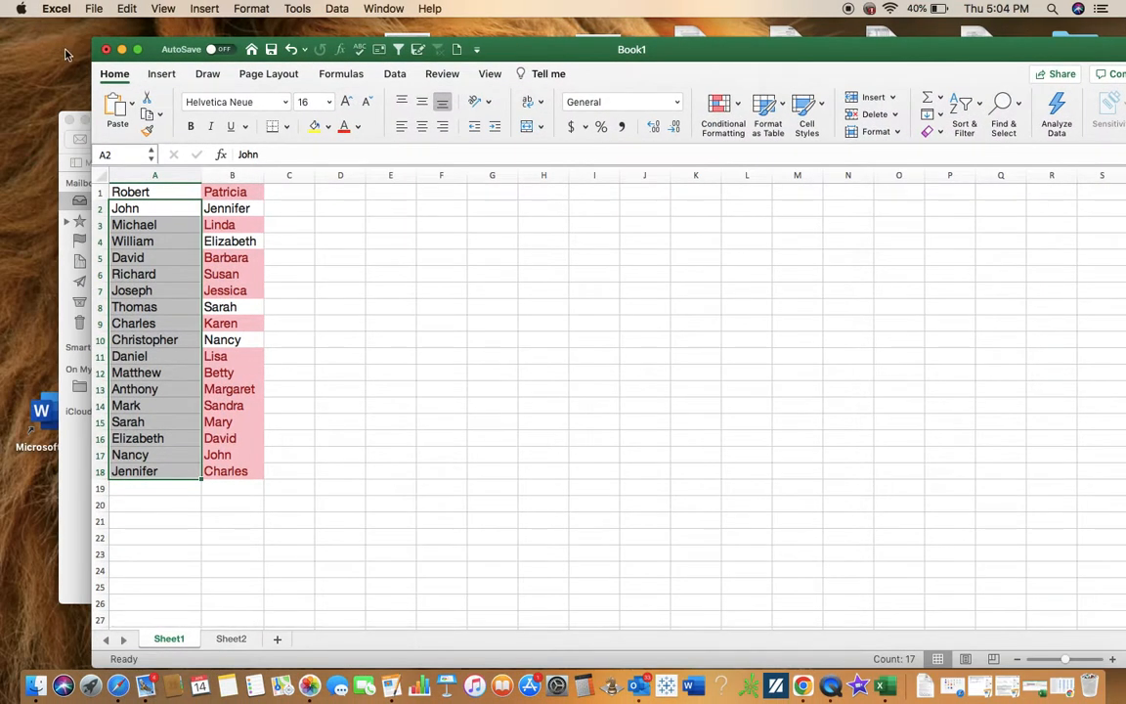
{"action": "left_click", "coordinate": [832, 684]}
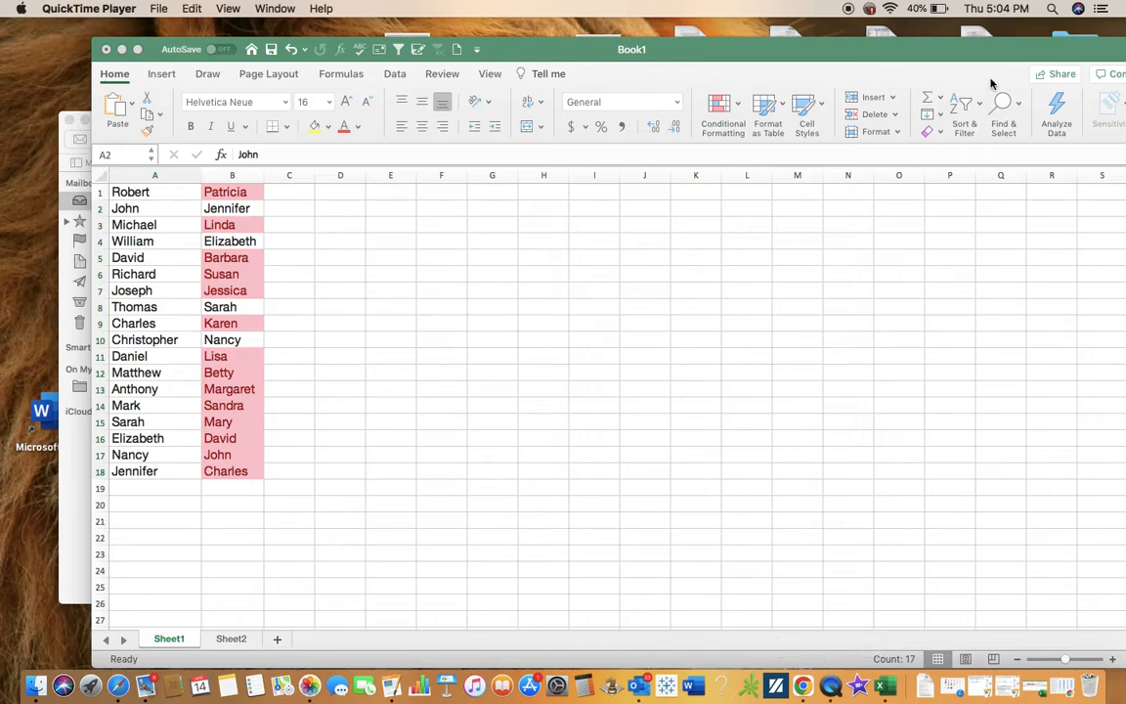
{"action": "left_click", "coordinate": [972, 54]}
{"action": "left_click_drag", "start_coordinate": [969, 62], "coordinate": [991, 11]}
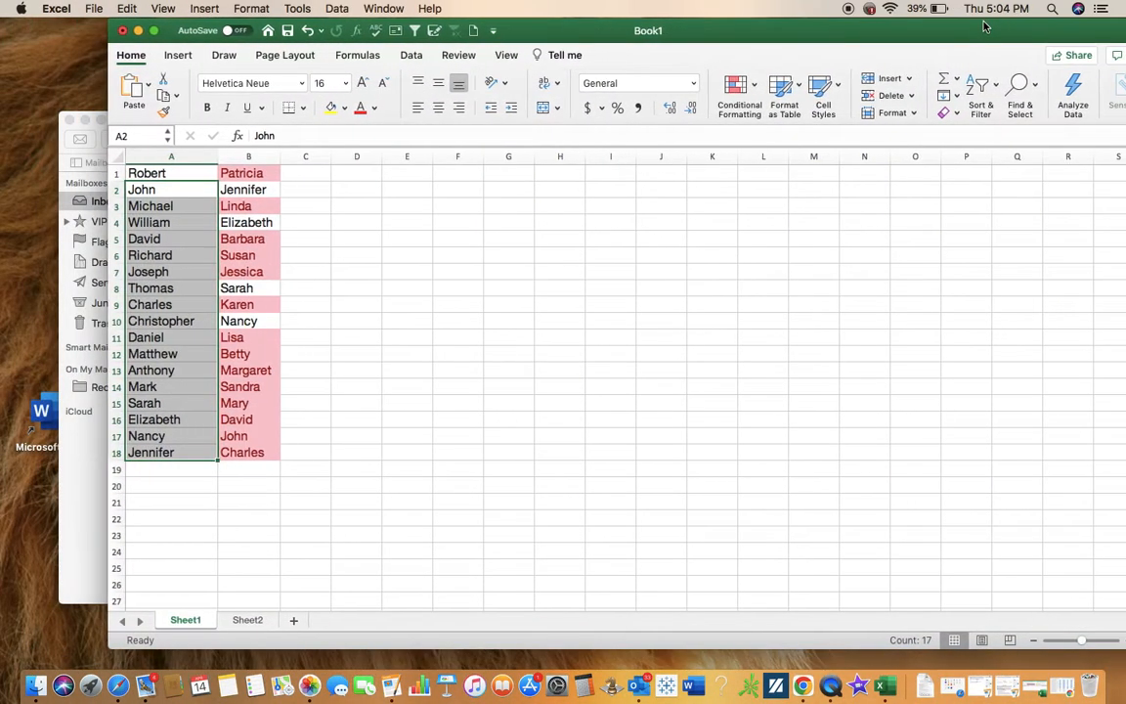
- Switch to QuickTime Player, quit it, and name the unsaved screen recording "How to Compare Two Lists in Excle"
{"action": "right_click", "coordinate": [832, 687]}
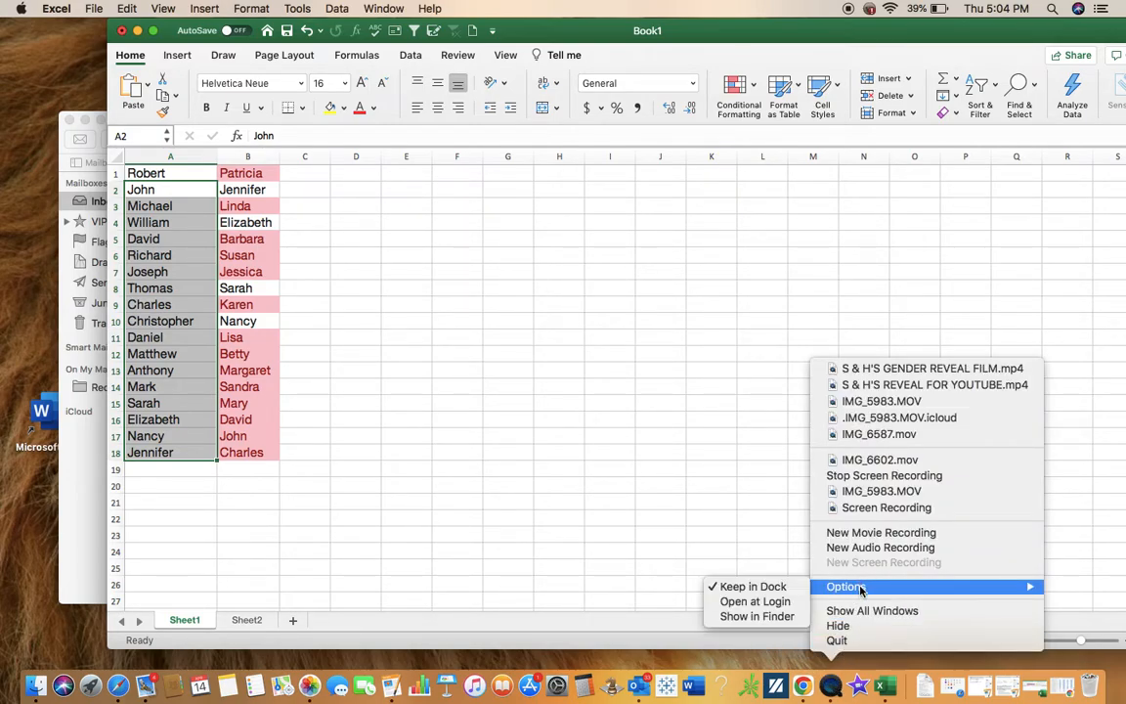
{"action": "left_click", "coordinate": [851, 641]}
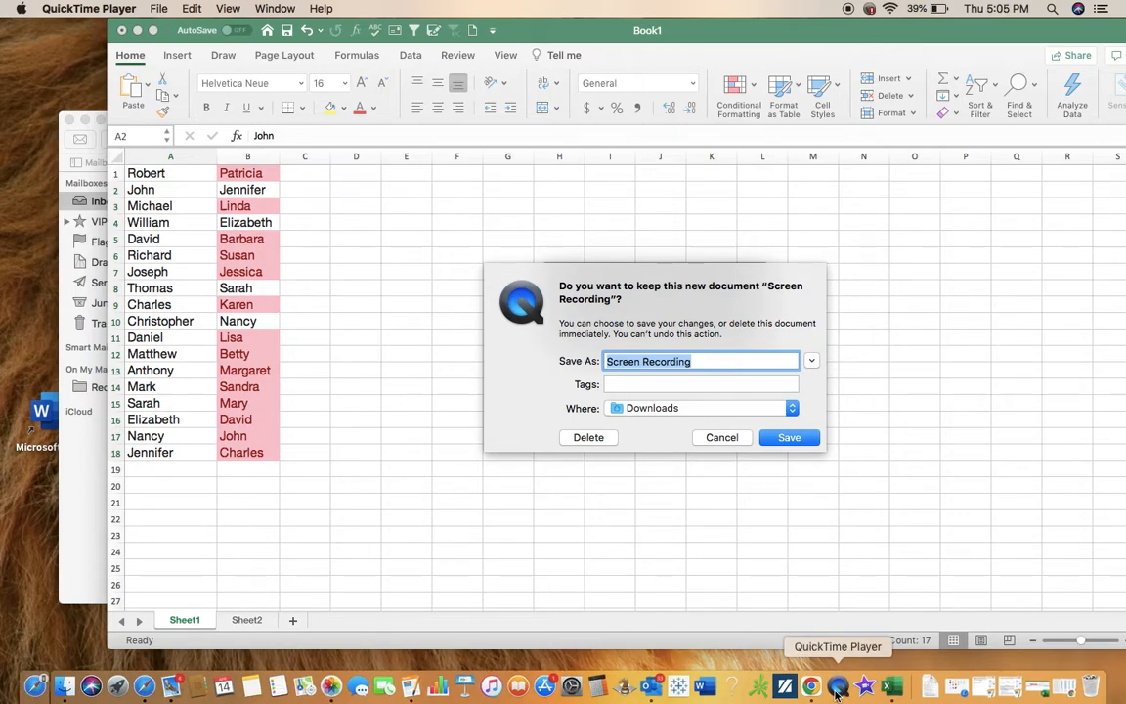
{"action": "type", "text": "How "}
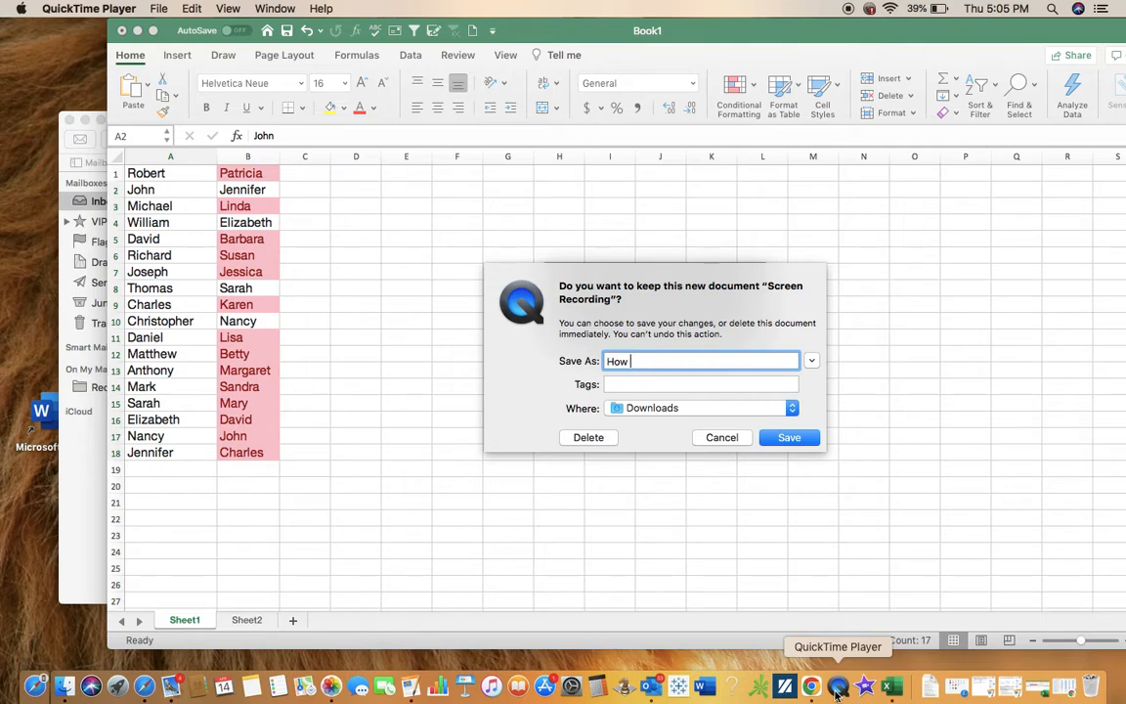
{"action": "type", "text": "to Compare Two Lists in"}
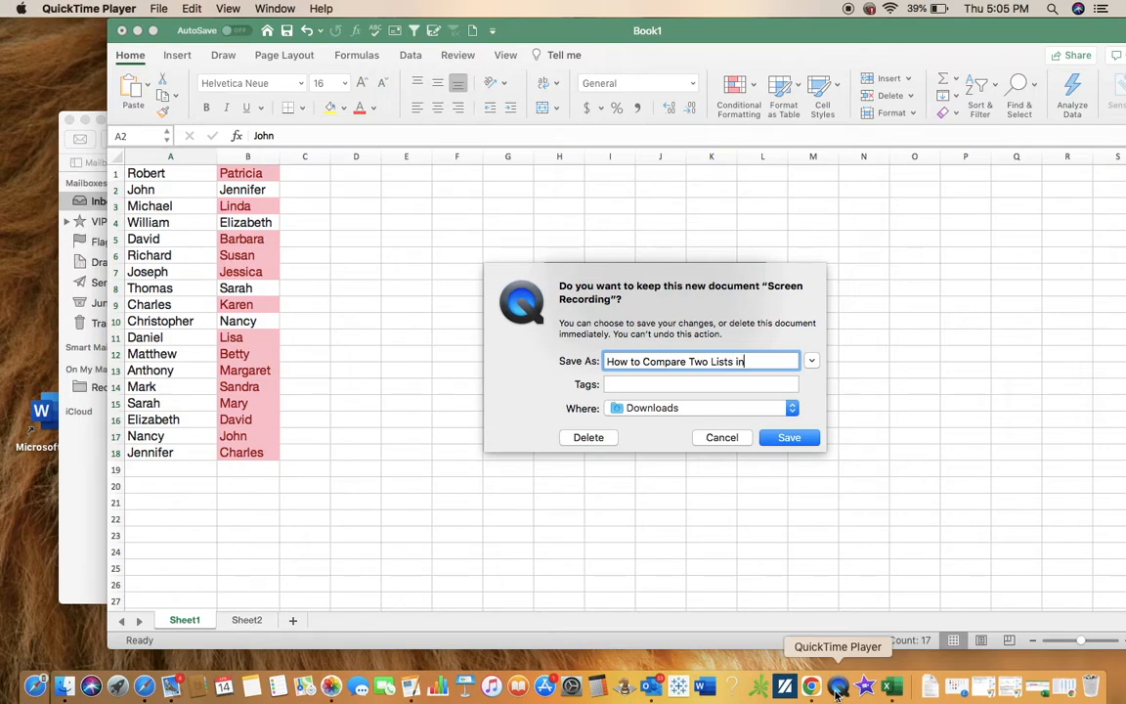
{"action": "type", "text": " Excle"}
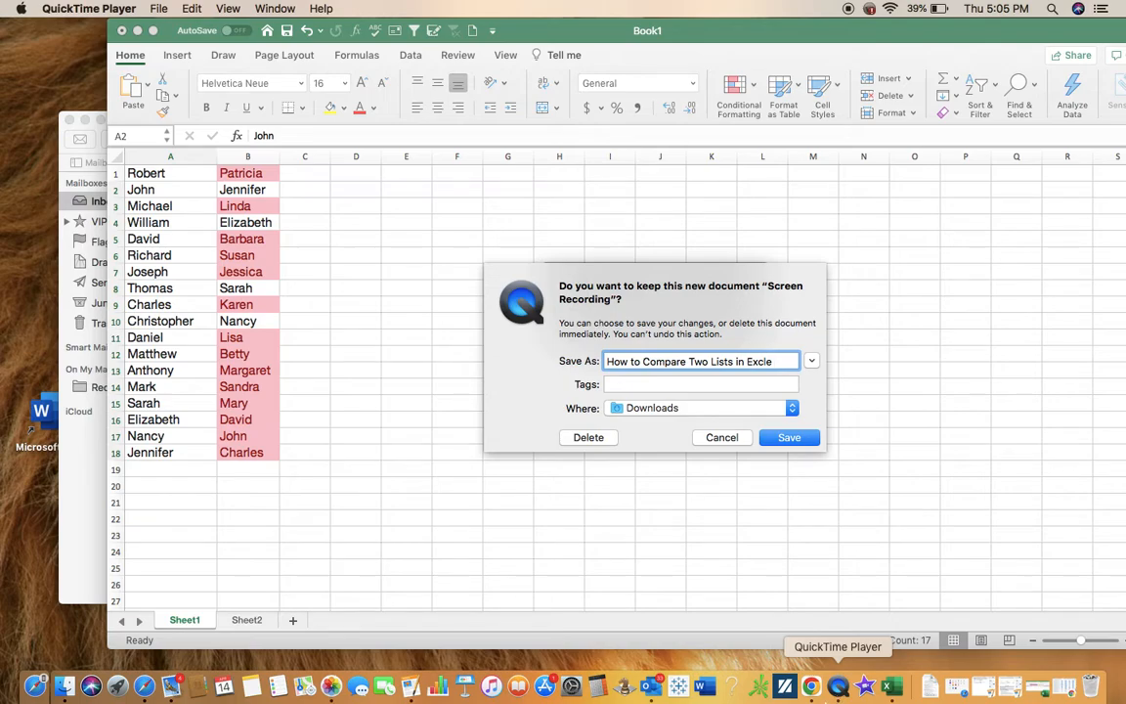
- Choose the iCloud Desktop folder as the save location for the recording
{"action": "left_click", "coordinate": [792, 409]}
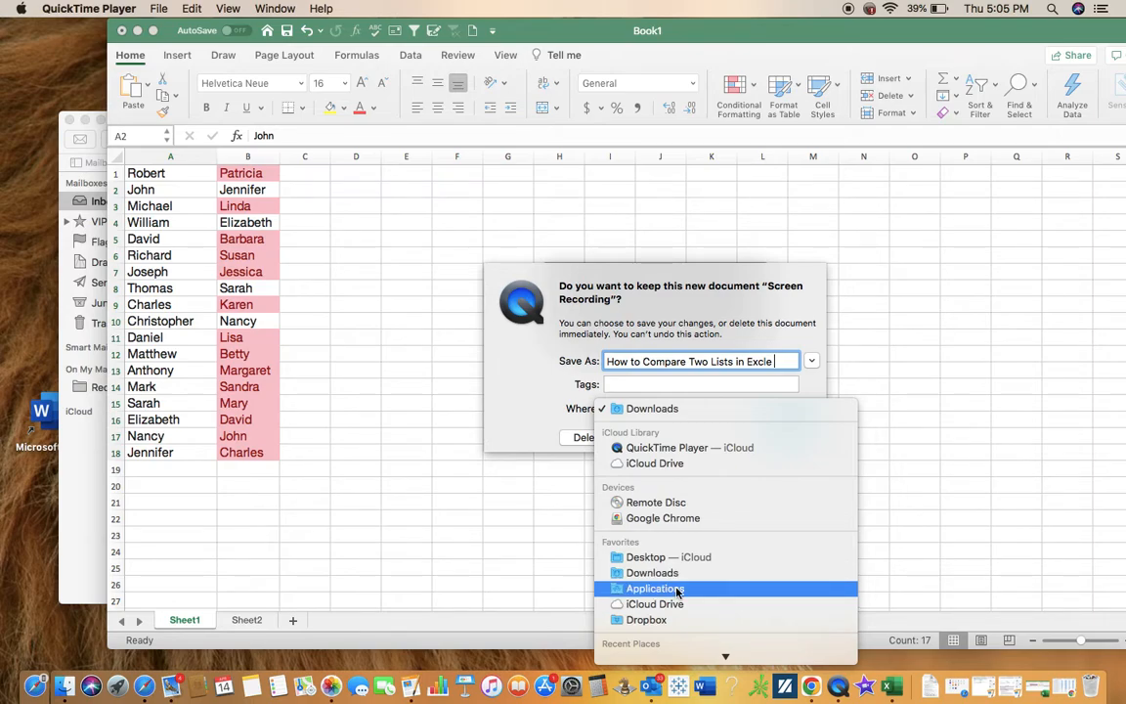
{"action": "scroll", "coordinate": [676, 591], "scroll_direction": "down", "scroll_amount": 4}
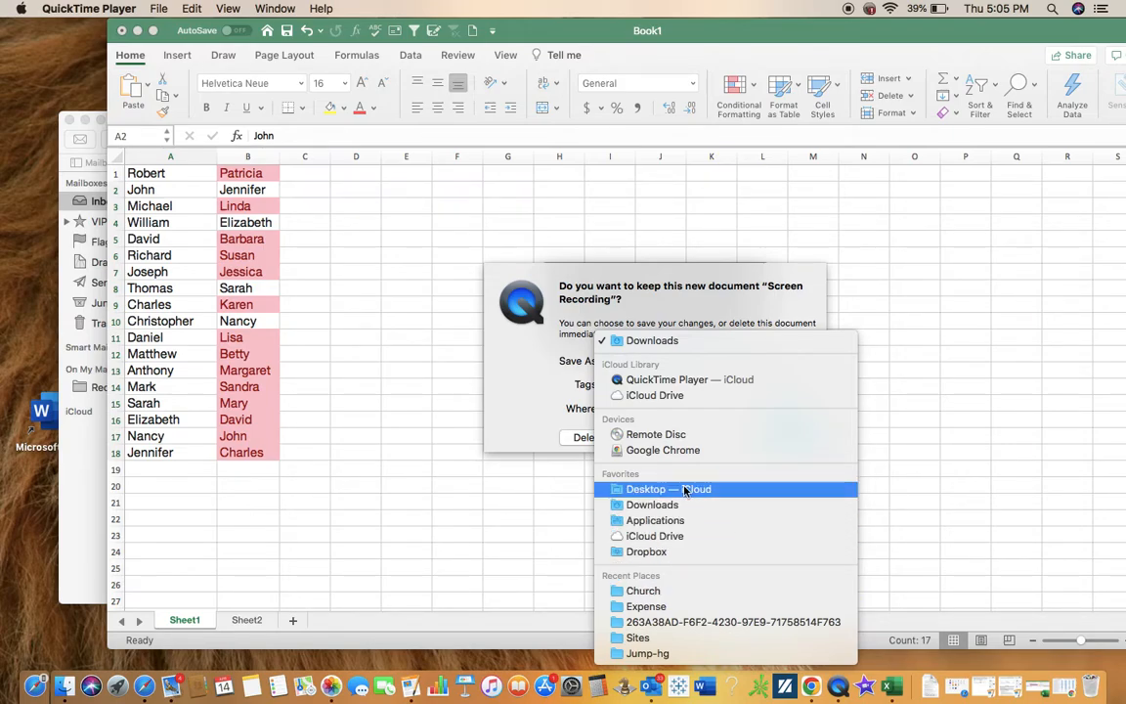
{"action": "left_click", "coordinate": [625, 490]}
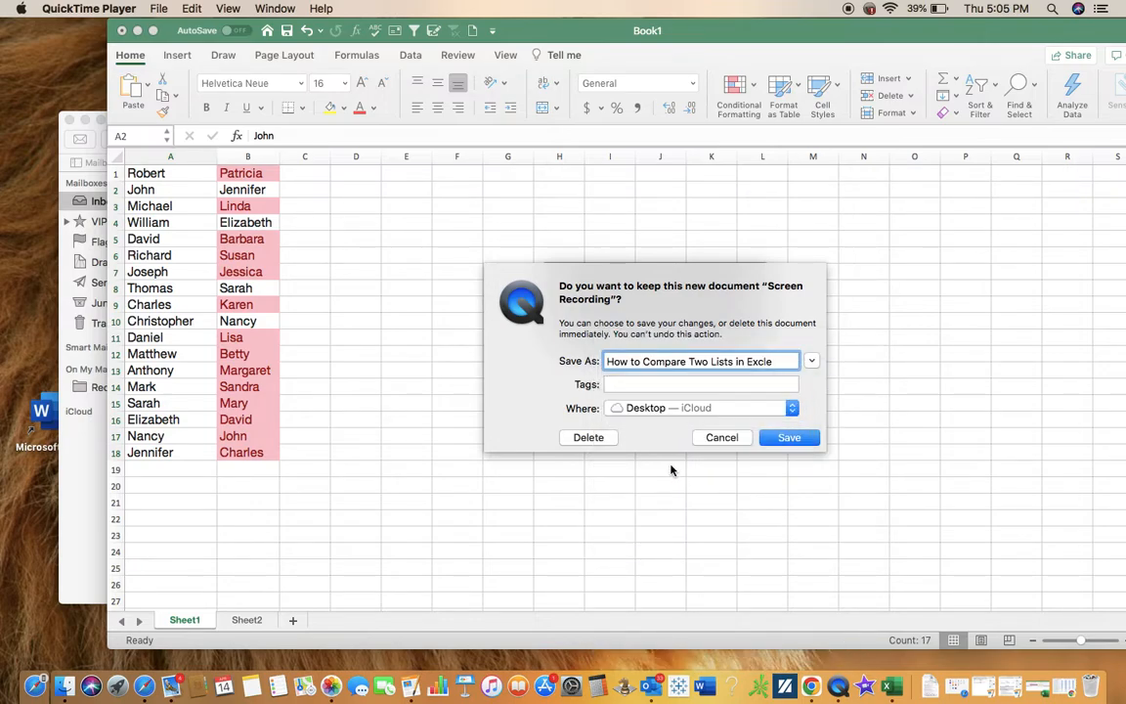
{"action": "left_click", "coordinate": [665, 410]}
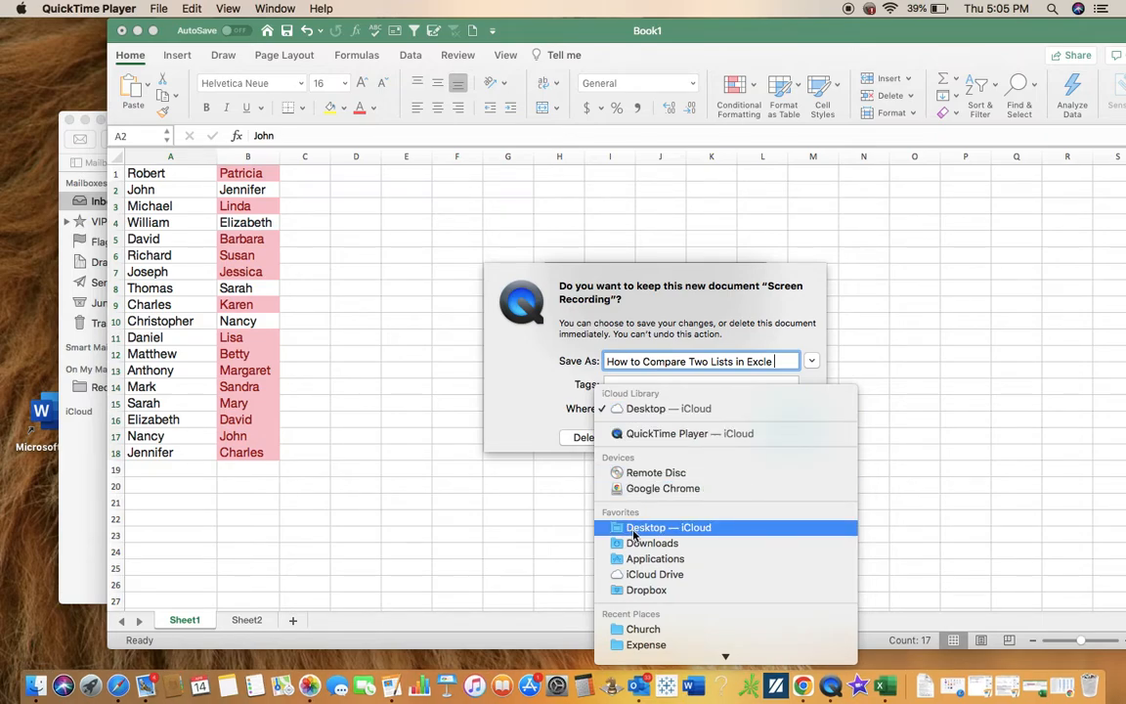
{"action": "left_click", "coordinate": [632, 528]}
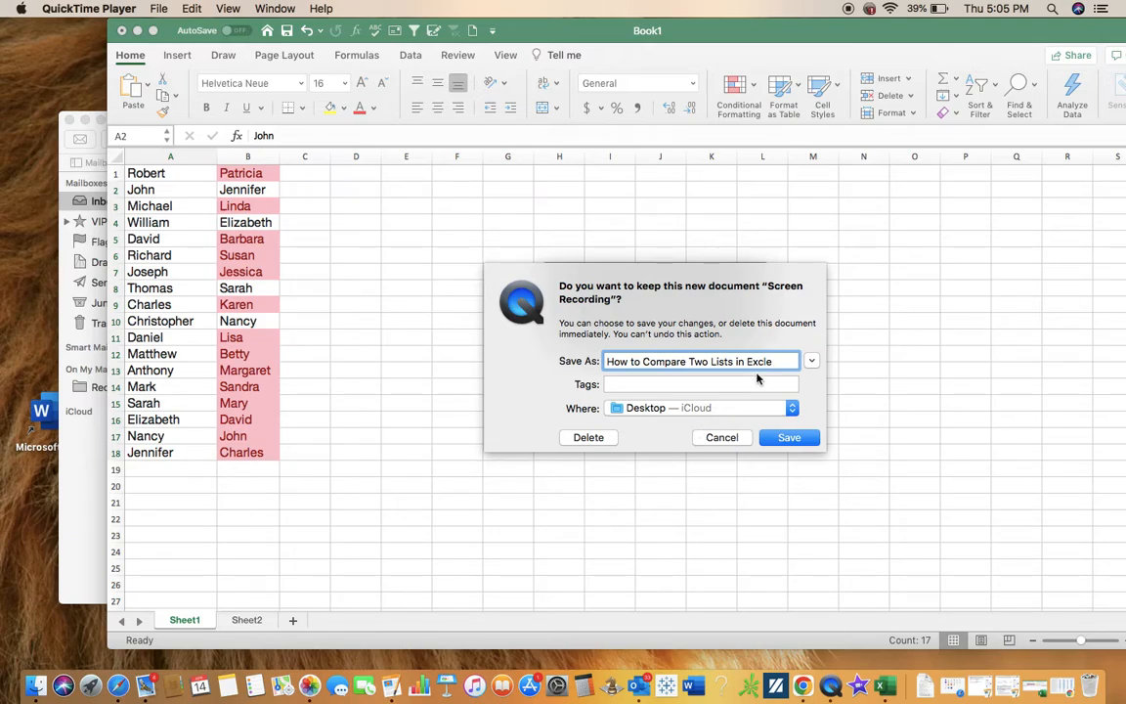
- Expand the save dialog and create a folder named "YouTube Video" in iCloud Documents as the recording's save location
{"action": "left_click", "coordinate": [811, 361]}
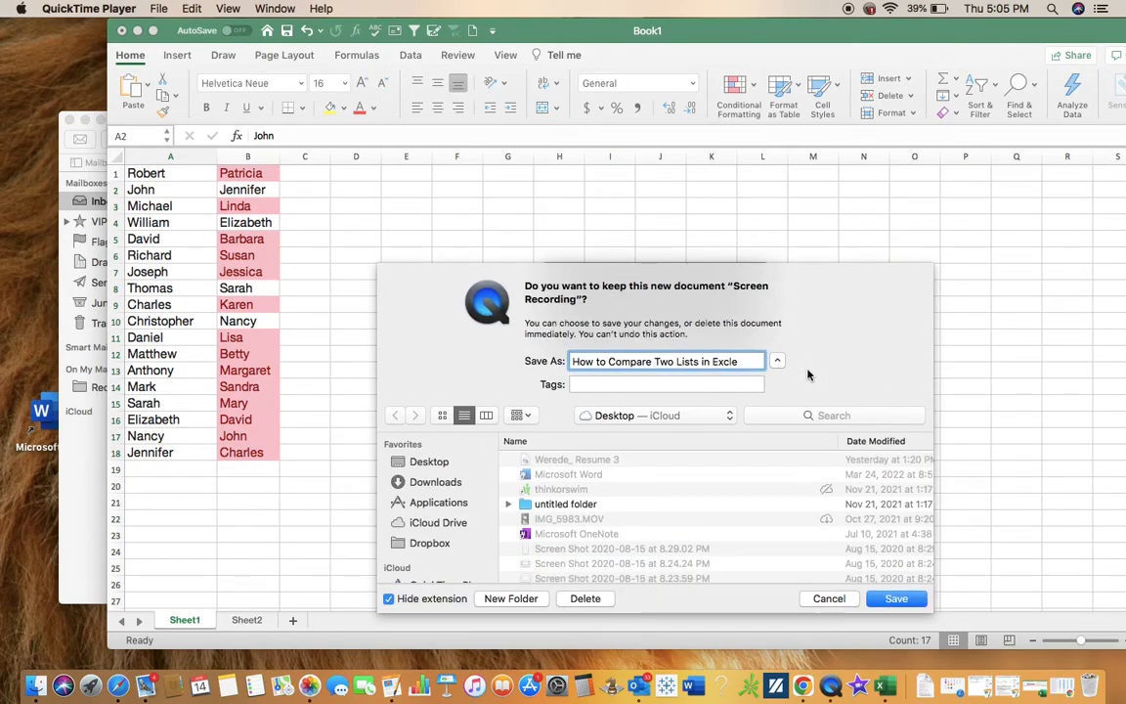
{"action": "scroll", "coordinate": [418, 566], "scroll_direction": "down", "scroll_amount": 3}
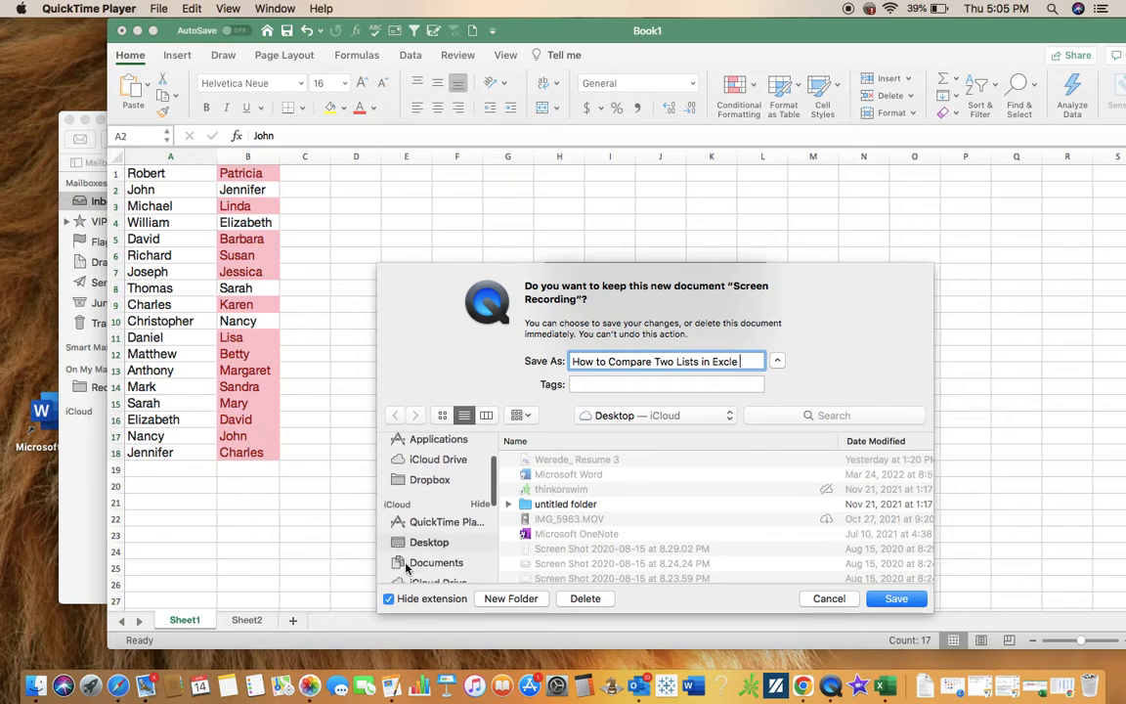
{"action": "left_click", "coordinate": [431, 564]}
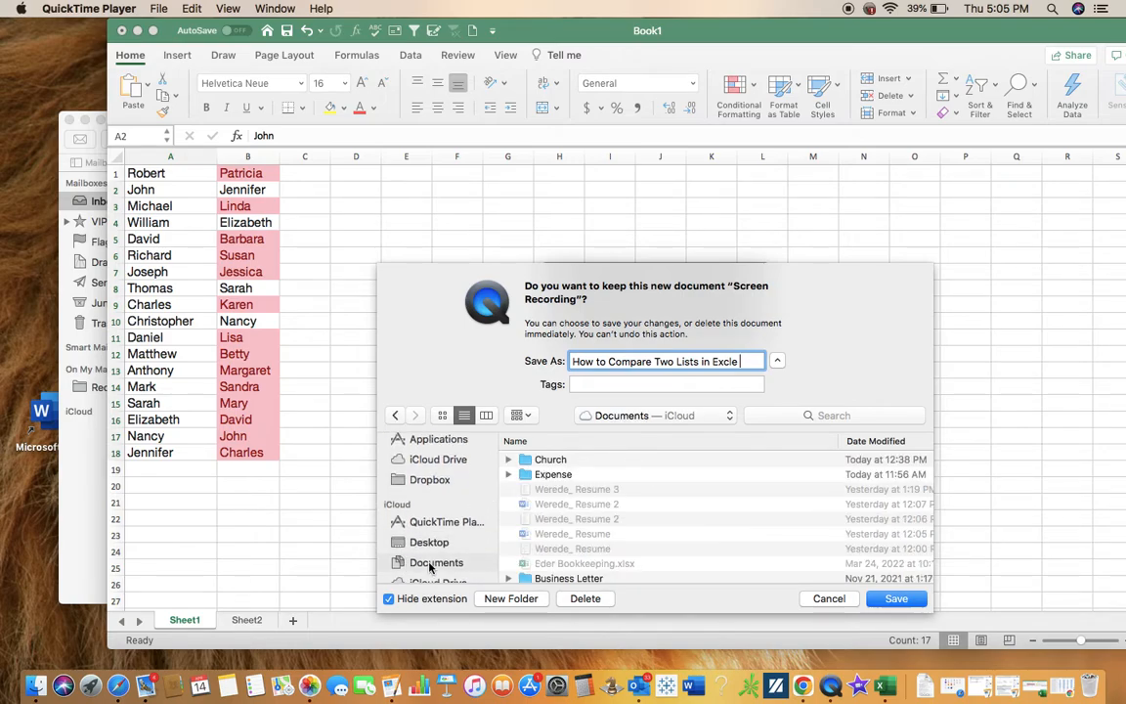
{"action": "left_click", "coordinate": [507, 599]}
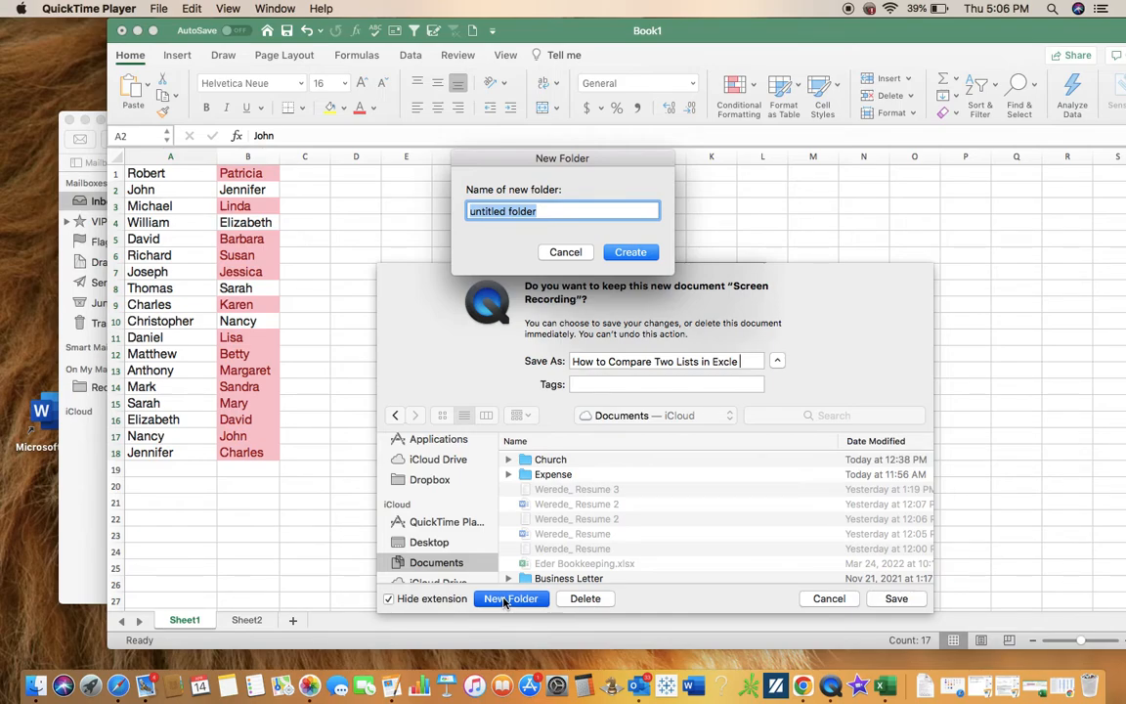
{"action": "type", "text": "You"}
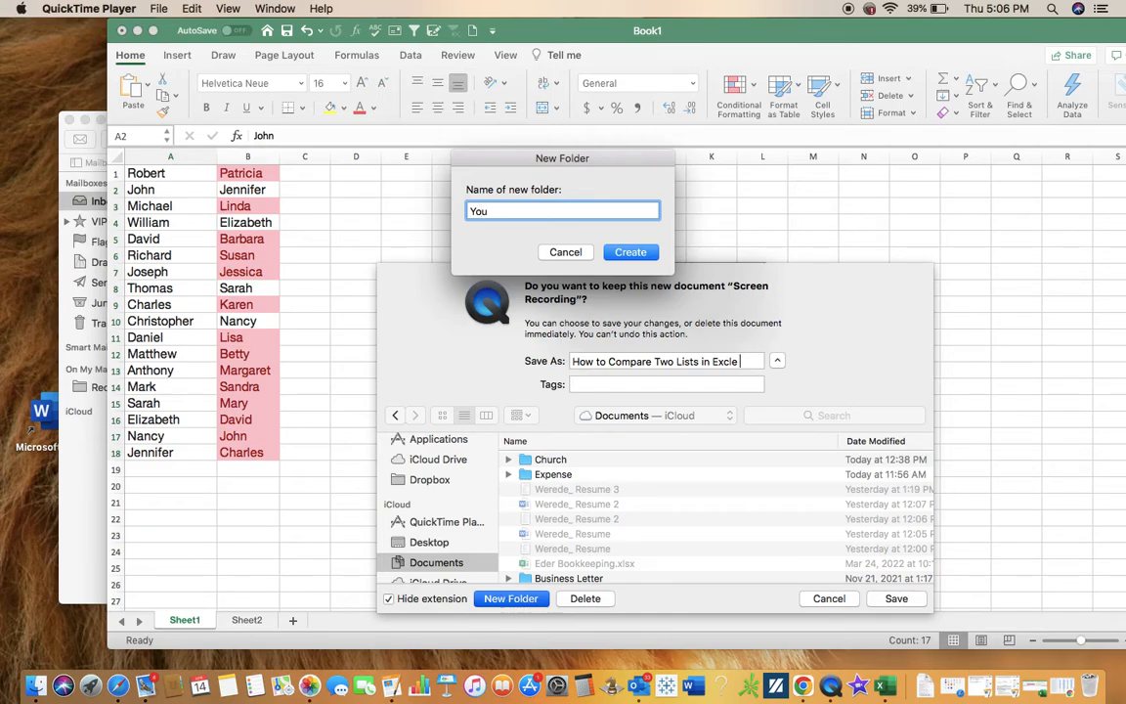
{"action": "type", "text": "Tube Video"}
{"action": "left_click", "coordinate": [640, 254]}
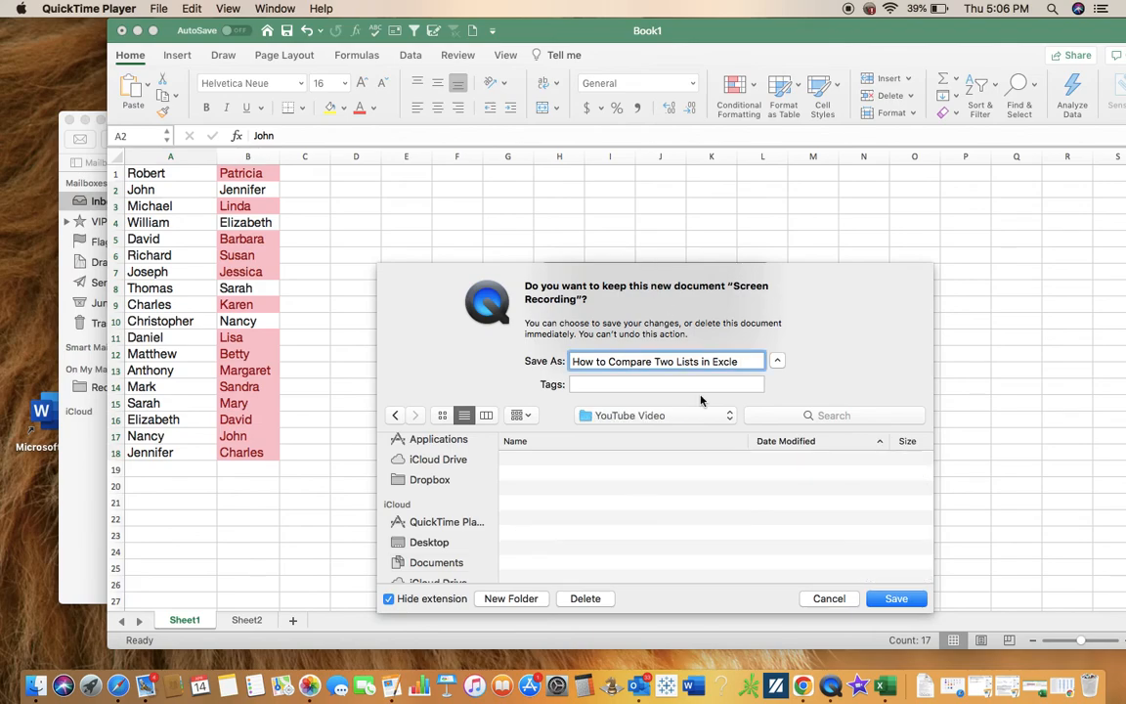